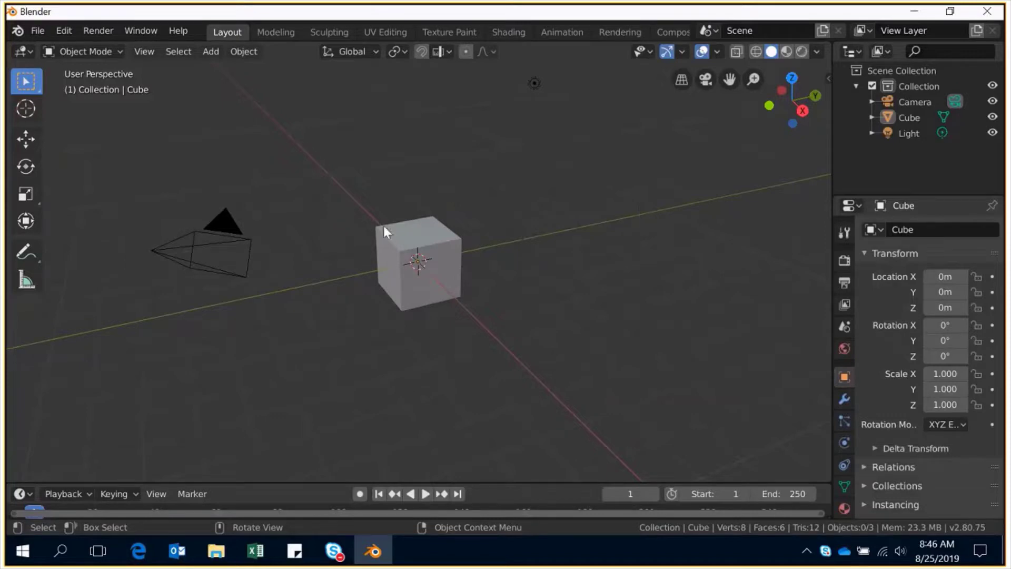
# Step: Select the default camera, light and cube in turn to inspect the scene
pyautogui.click(207, 270)
pyautogui.click(534, 98)
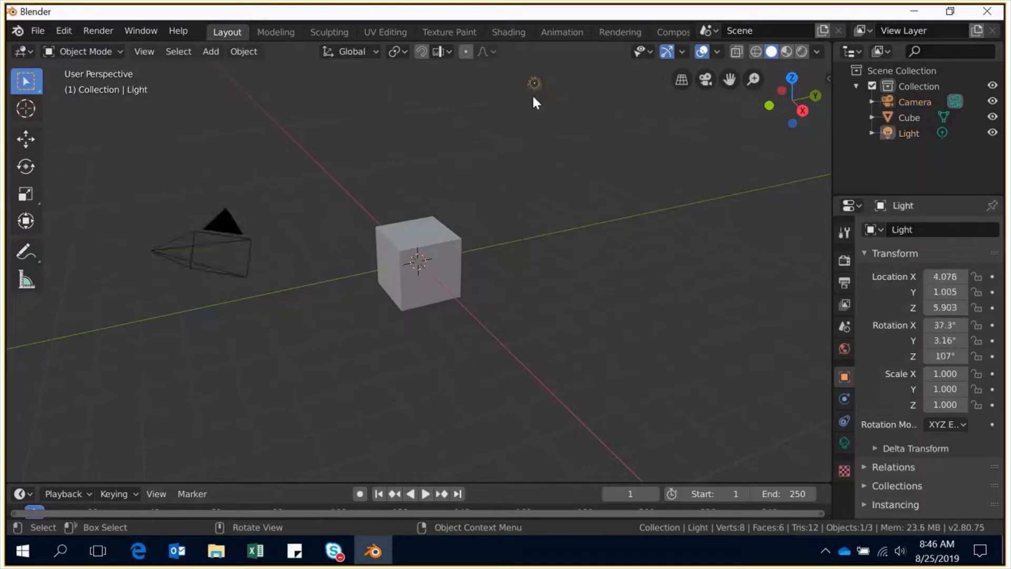
pyautogui.click(414, 244)
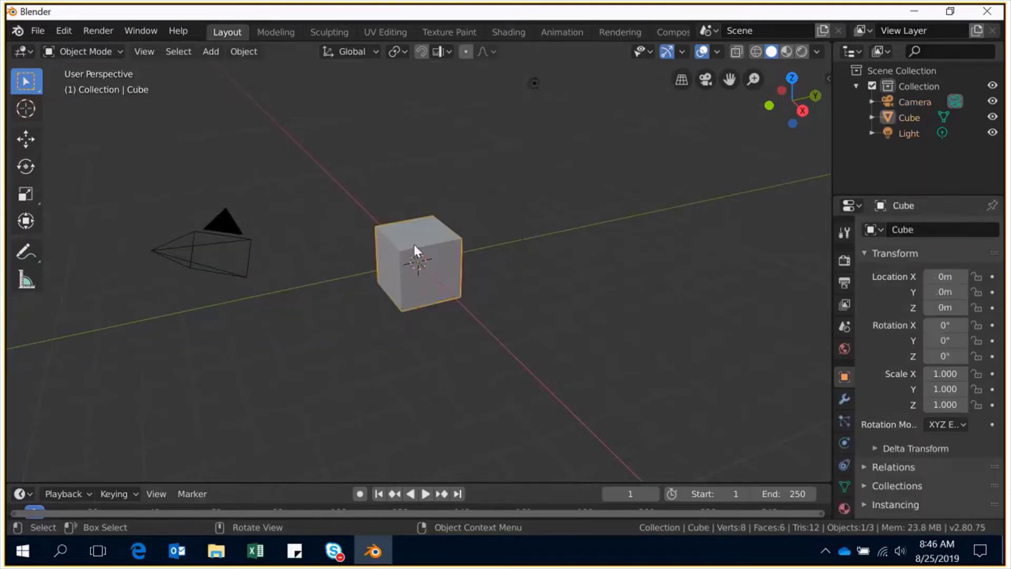
# Step: From Front view, delete the default cube and add a UV sphere at the origin
pyautogui.press('KP_1')
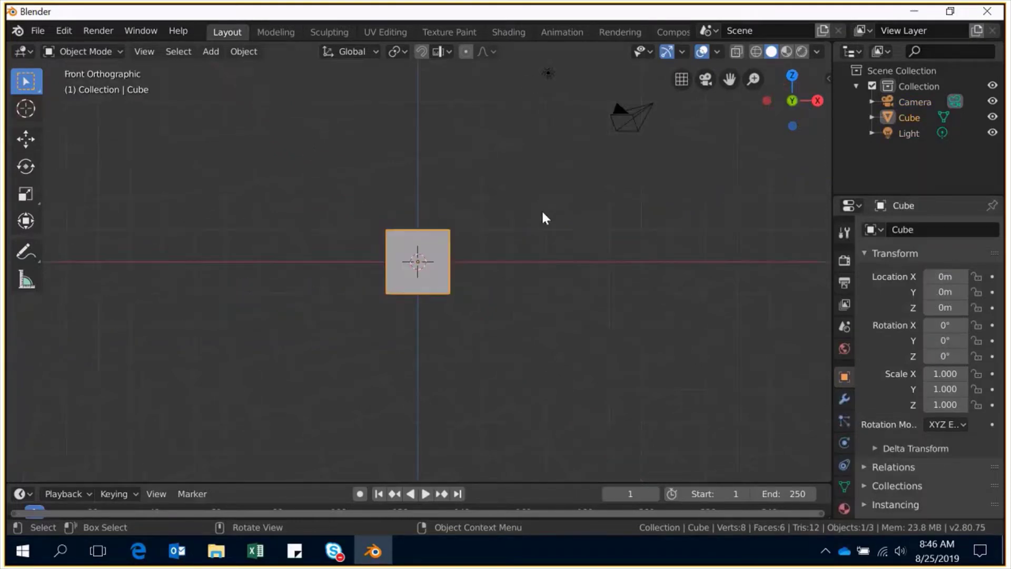
pyautogui.press('x')
pyautogui.click(430, 298)
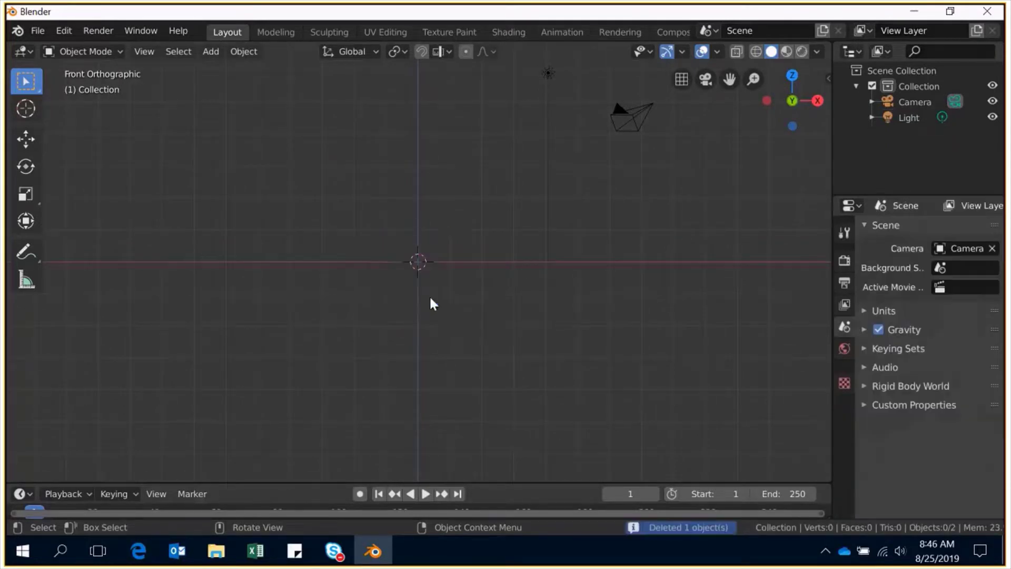
pyautogui.hotkey('shift', 'a')
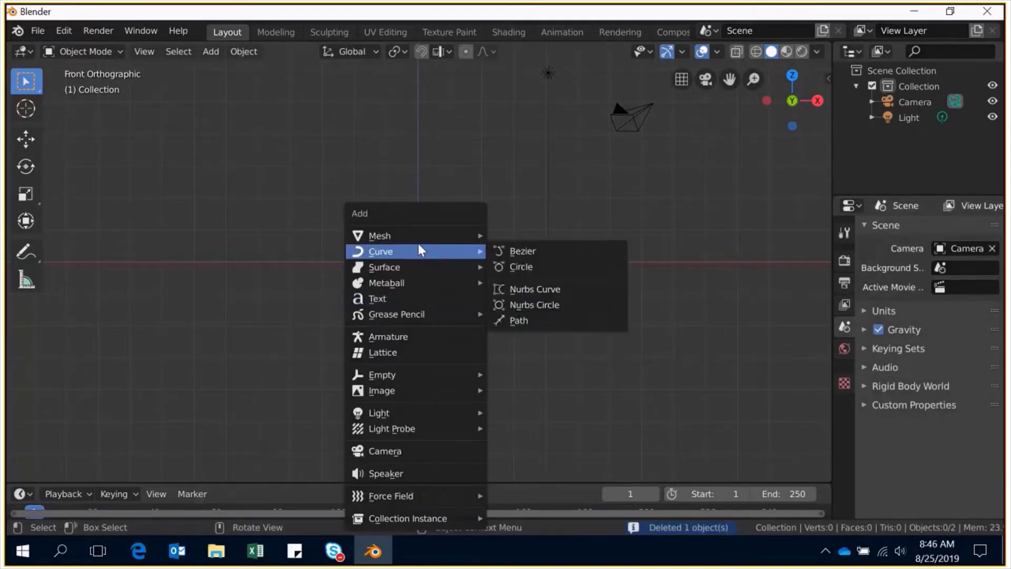
pyautogui.moveTo(380, 235)
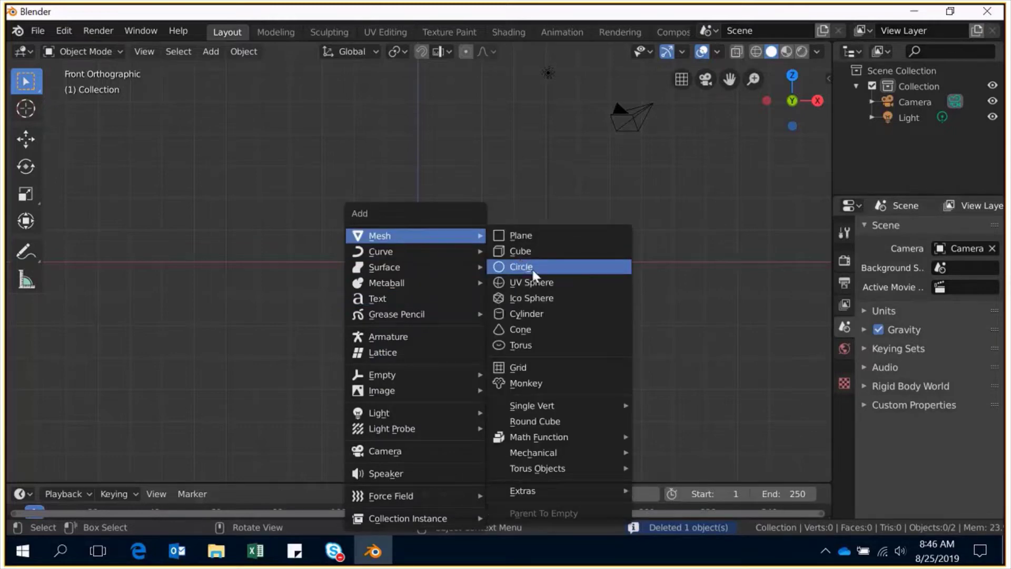
pyautogui.click(532, 282)
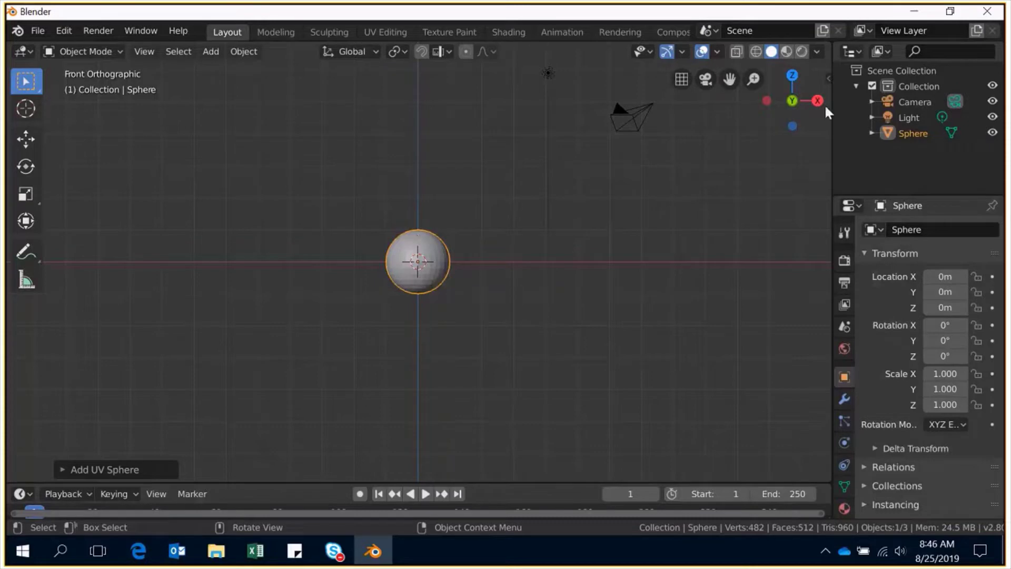
# Step: Orbit to a perspective angle, widen the side panels, and briefly toggle the sphere into Edit Mode
pyautogui.moveTo(826, 112); pyautogui.dragTo(806, 127)
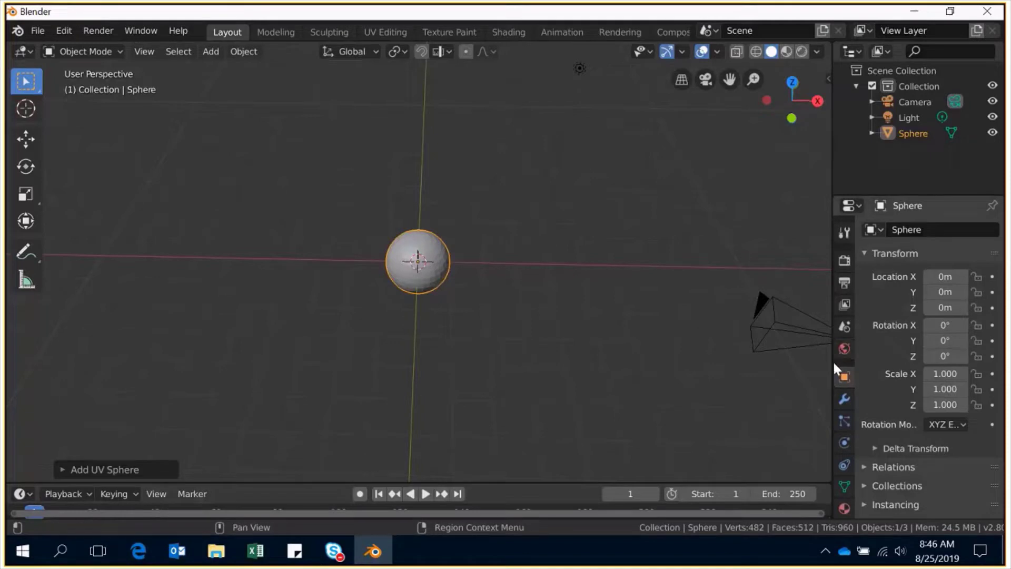
pyautogui.moveTo(831, 364); pyautogui.dragTo(763, 368)
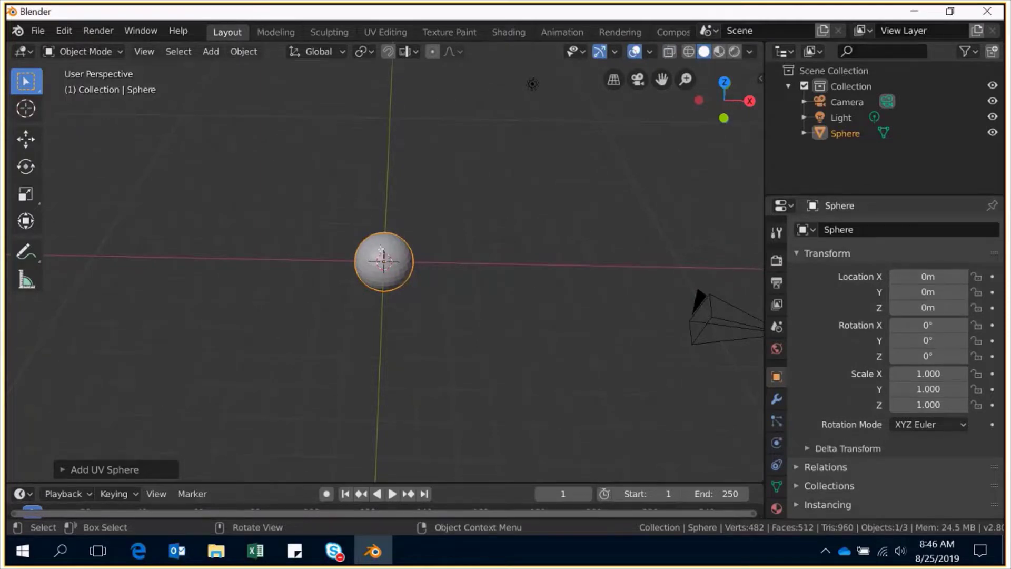
pyautogui.press('Tab')
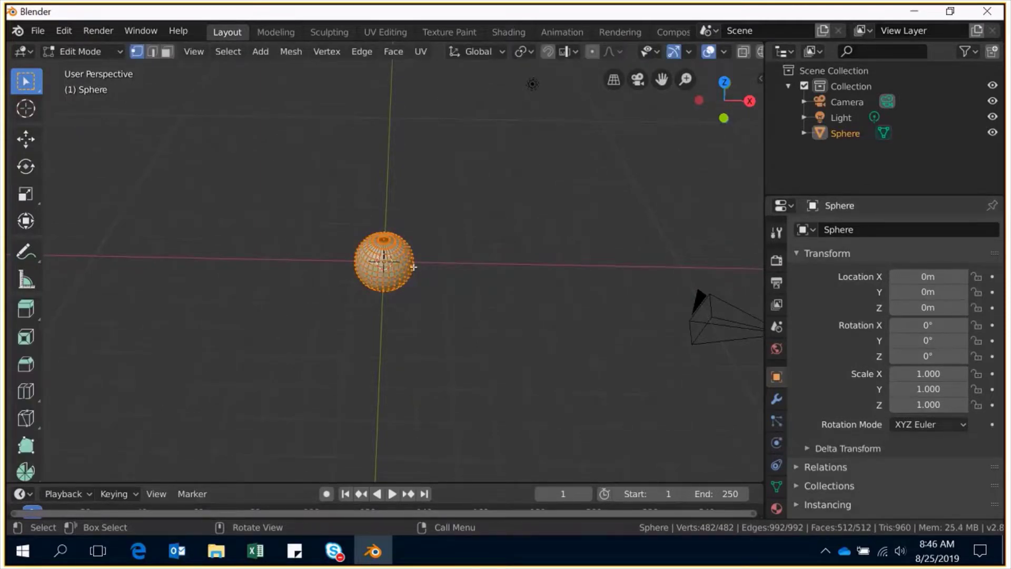
pyautogui.press('Tab')
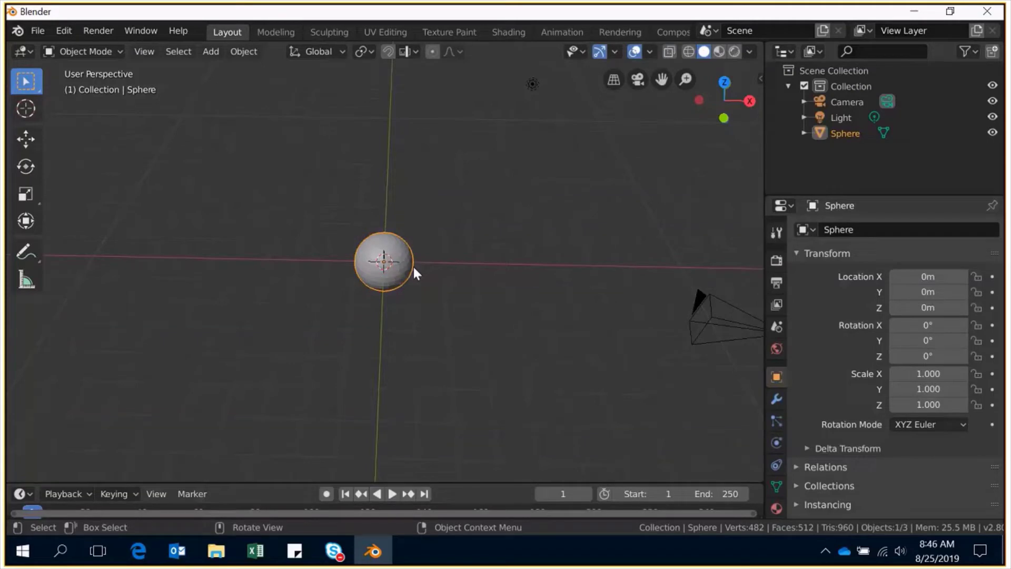
# Step: Add and apply a Subdivision Surface modifier on the sphere, giving 1,984 faces
pyautogui.click(775, 398)
pyautogui.click(840, 226)
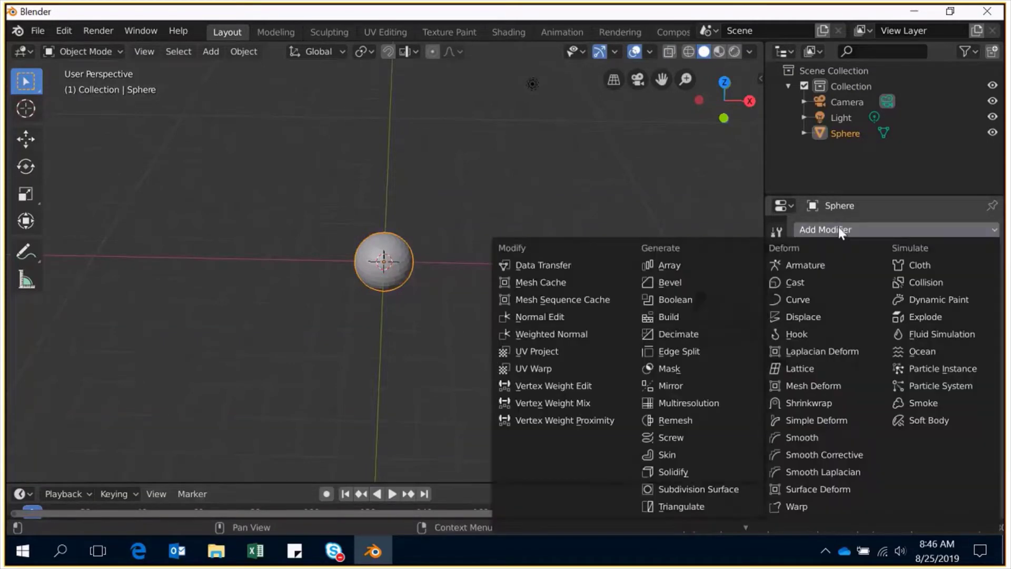
pyautogui.click(705, 488)
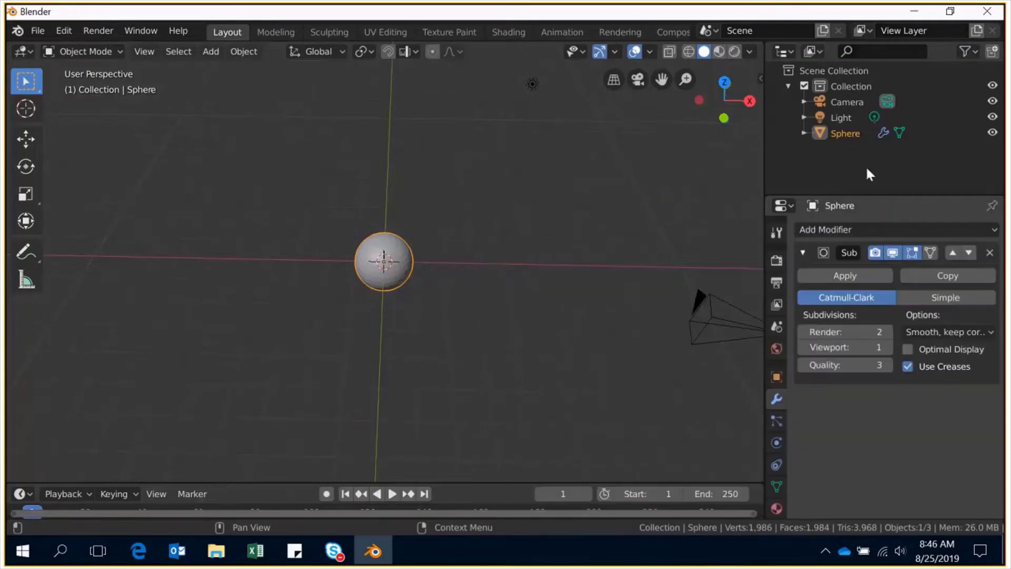
pyautogui.click(852, 276)
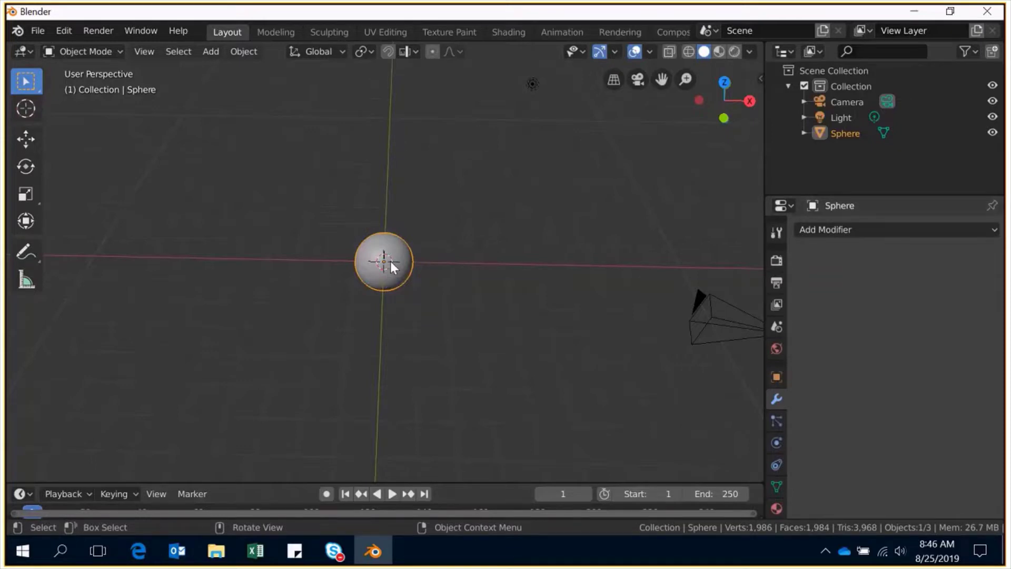
pyautogui.click(221, 51)
# Step: Add a Suzanne monkey head and apply a Subdivision Surface modifier, giving 3,952 faces
pyautogui.click(220, 50)
pyautogui.moveTo(232, 69)
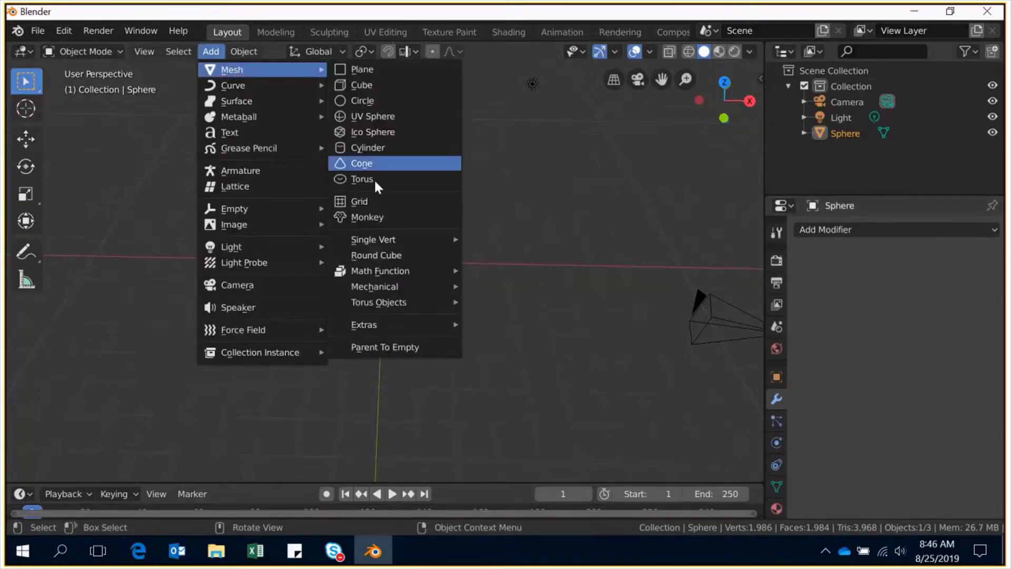
pyautogui.click(365, 219)
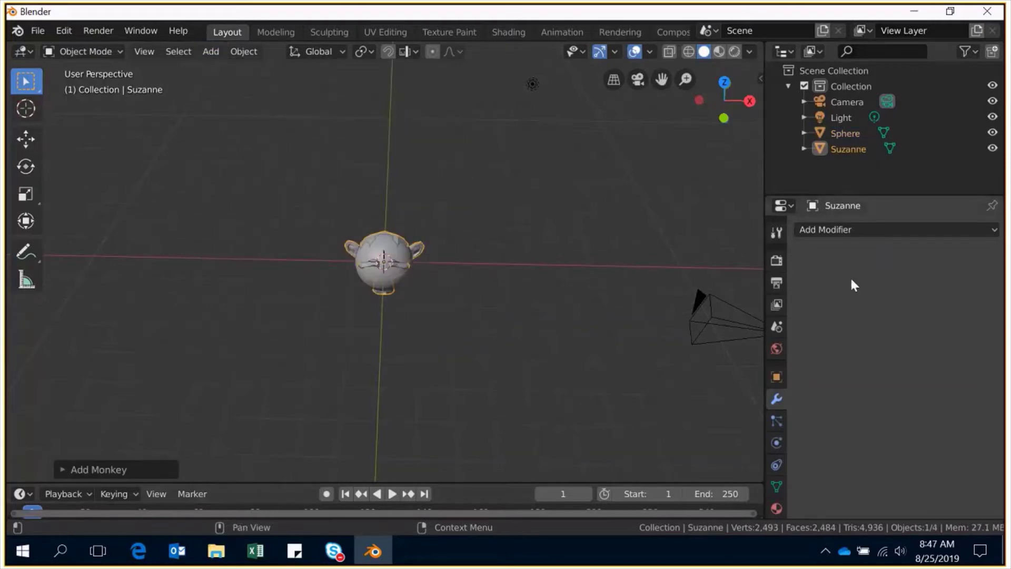
pyautogui.click(851, 230)
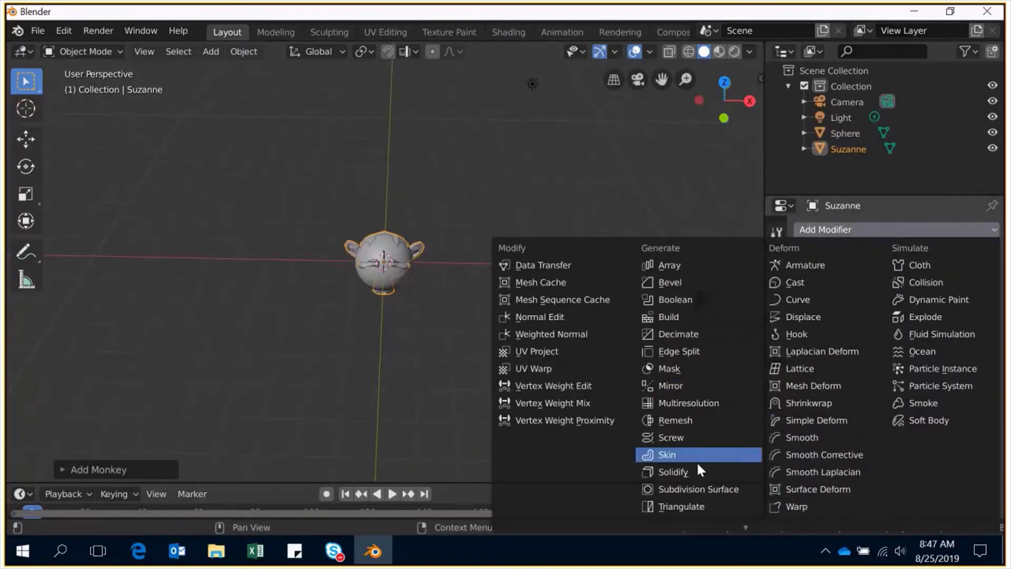
pyautogui.click(715, 495)
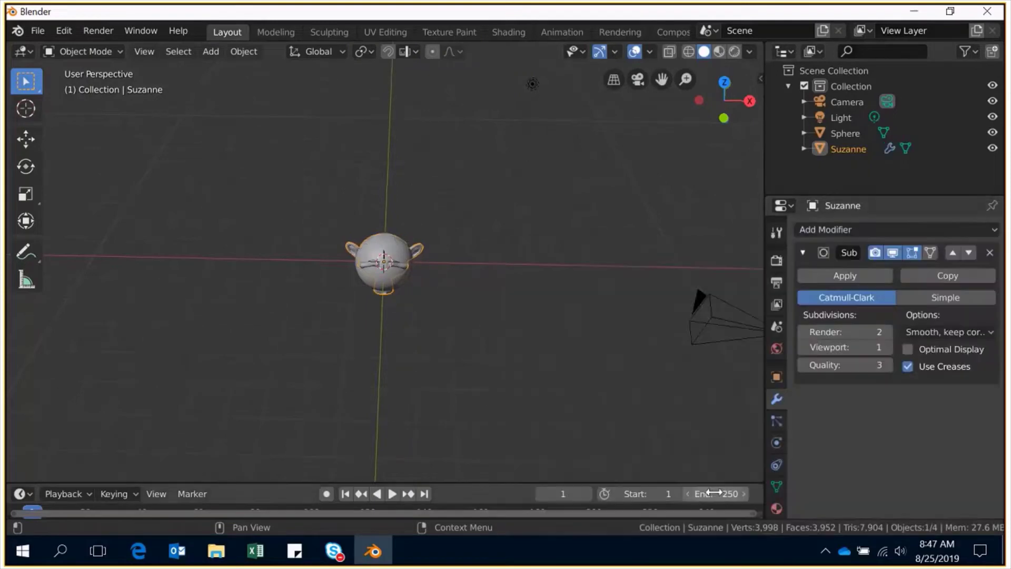
pyautogui.click(855, 276)
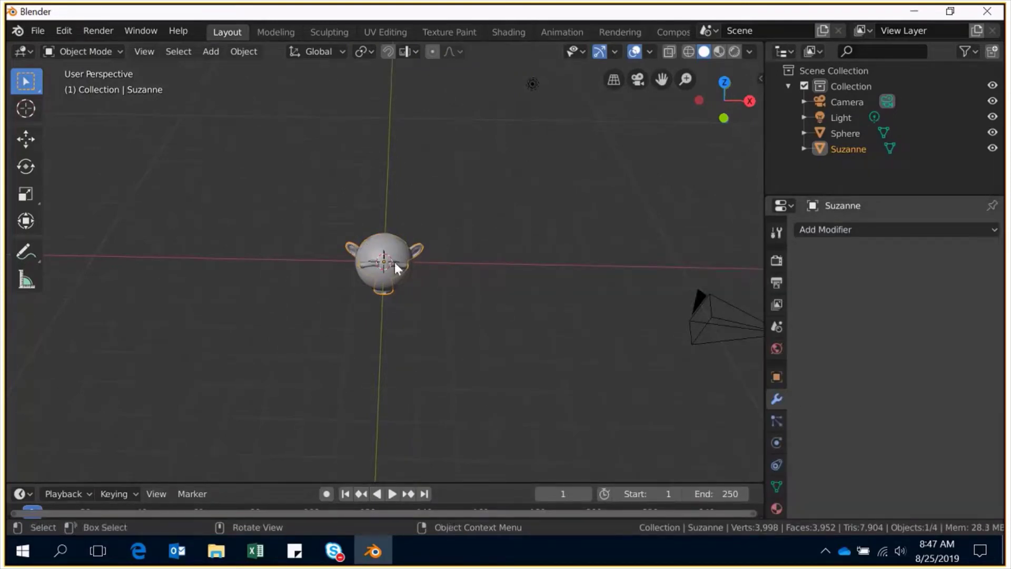
# Step: Duplicate Suzanne and move the copy, Suzanne.001, 4.303 m along the X axis
pyautogui.hotkey('shift', 'd')
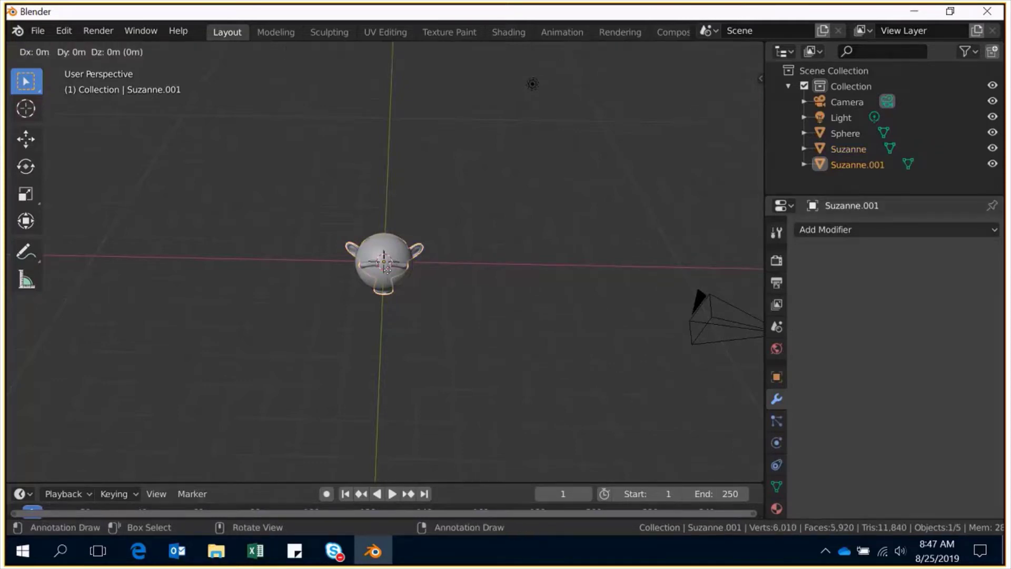
pyautogui.press('x')
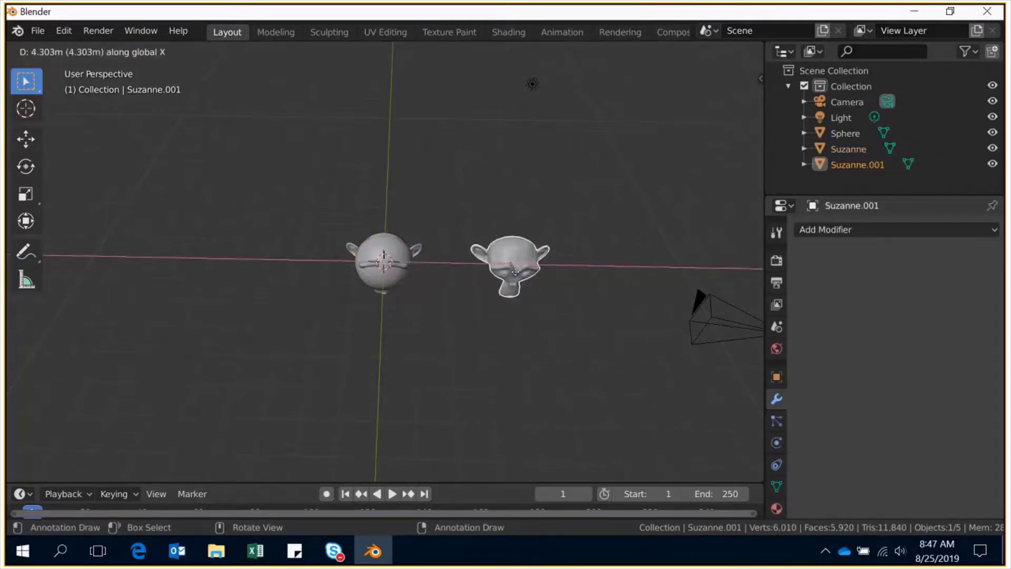
pyautogui.click(515, 271)
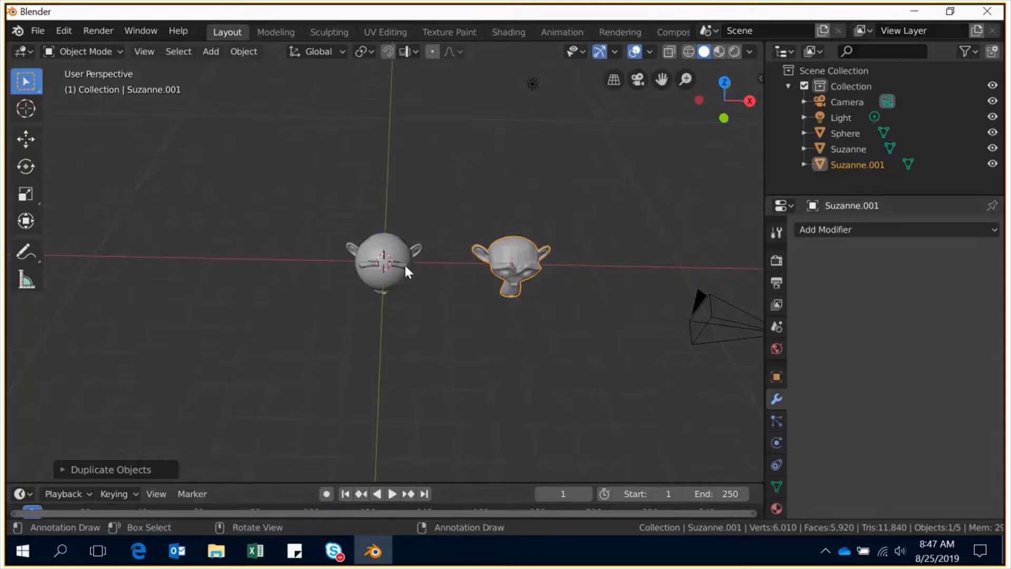
pyautogui.click(875, 235)
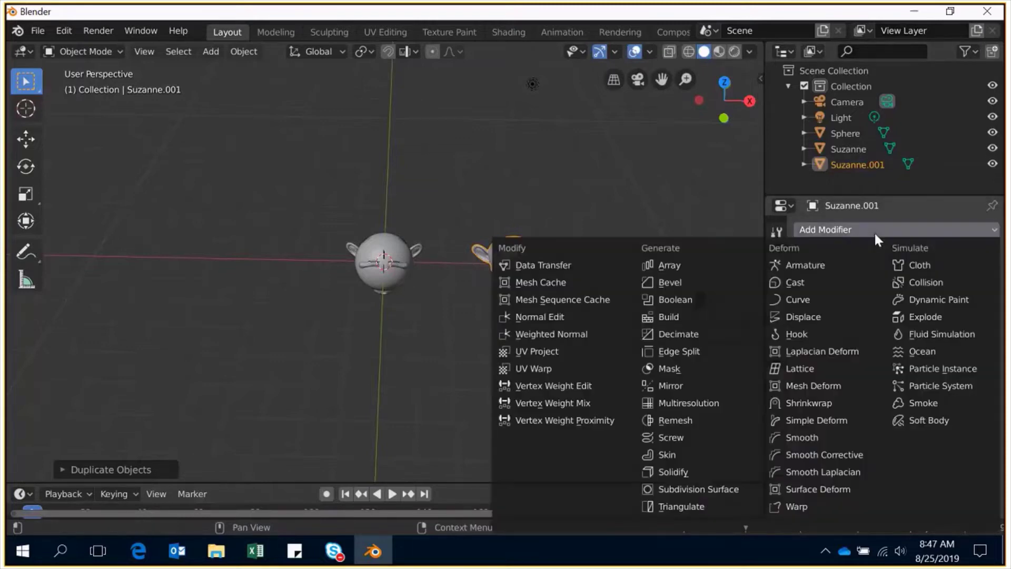
pyautogui.scroll(-1, 686, 481)
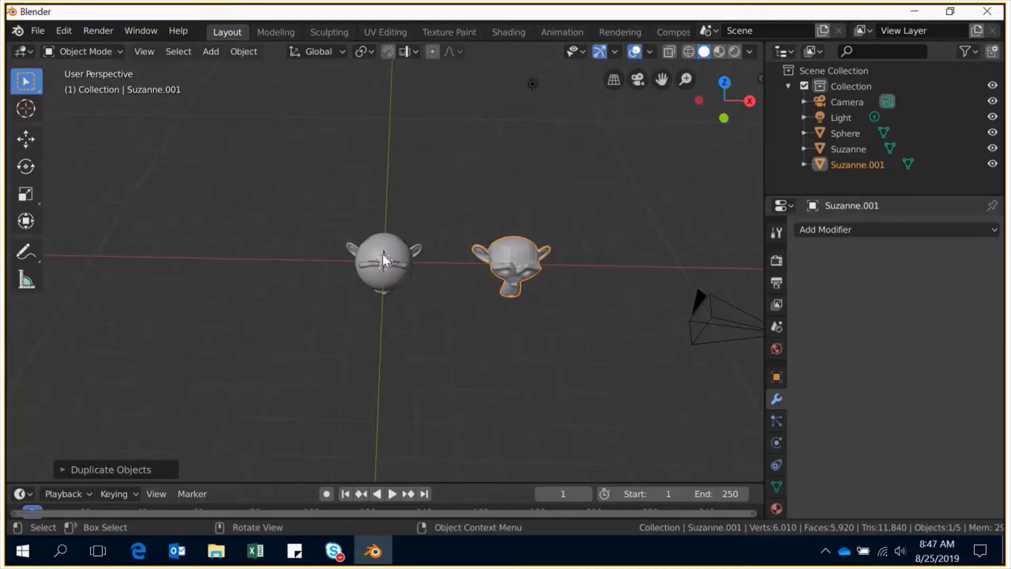
pyautogui.click(413, 254)
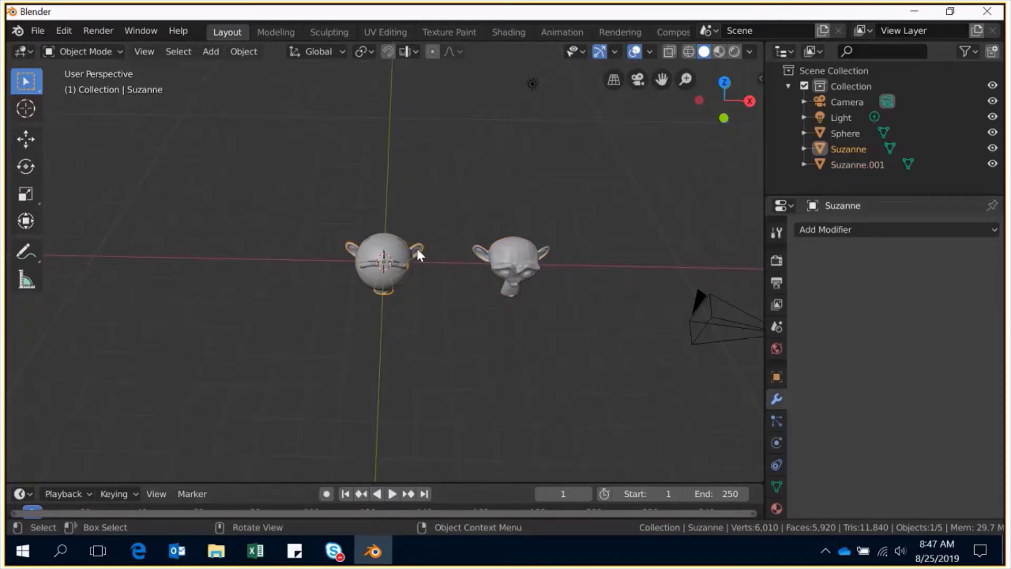
pyautogui.press('g')
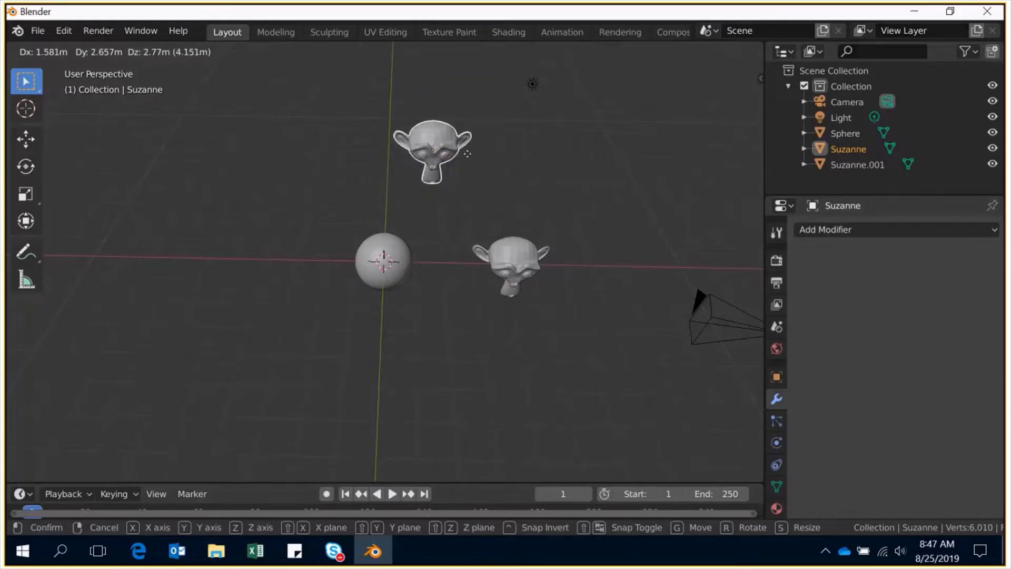
pyautogui.press('Escape')
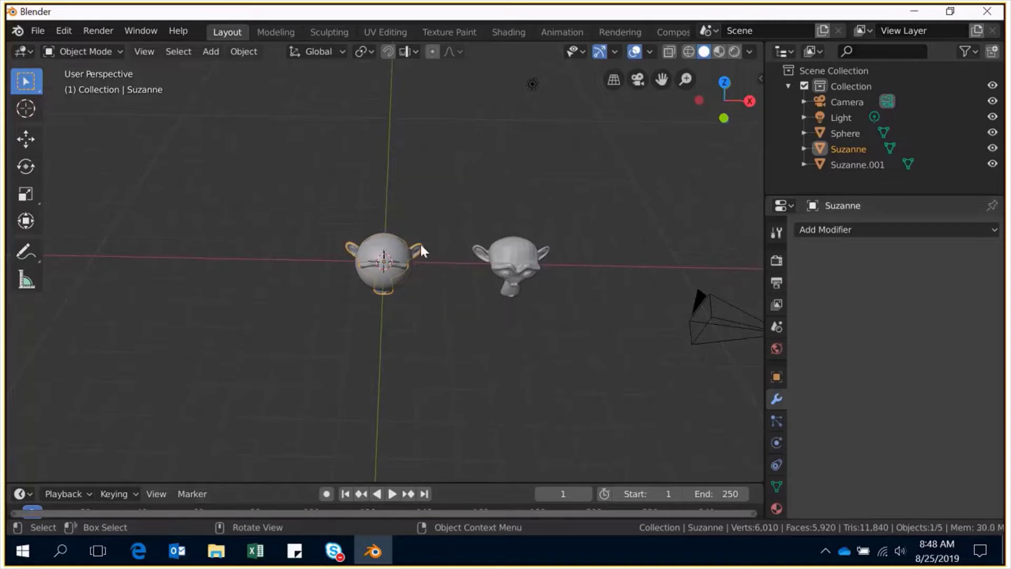
# Step: Apply a Shrinkwrap modifier targeting the Sphere to Suzanne, checking the wrapped result
pyautogui.click(835, 230)
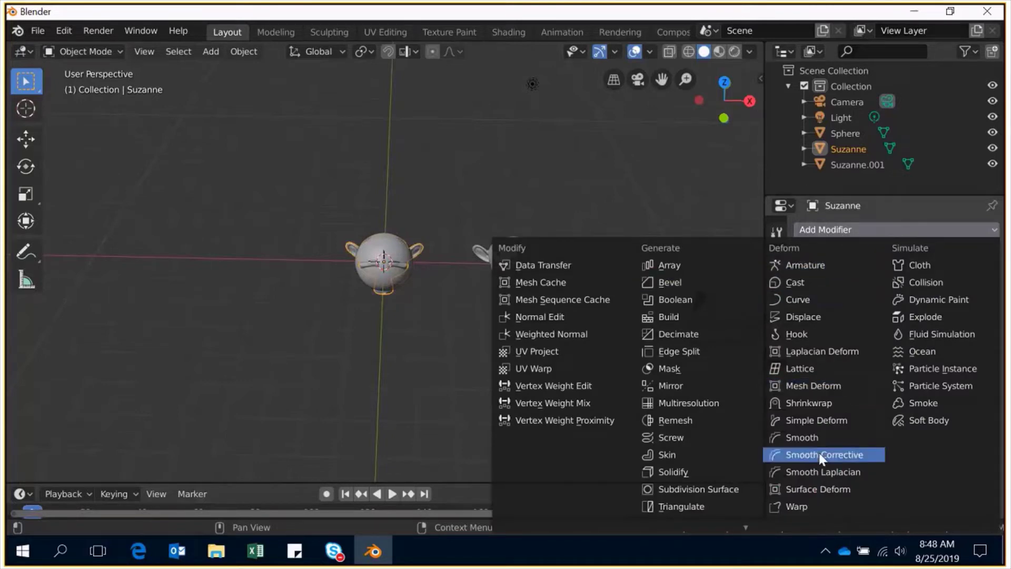
pyautogui.click(808, 403)
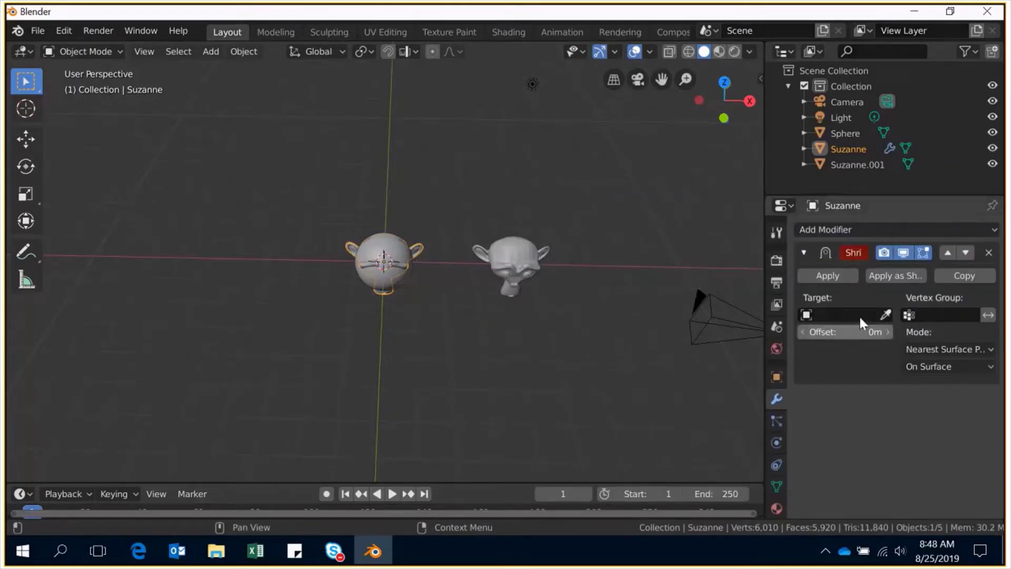
pyautogui.click(836, 314)
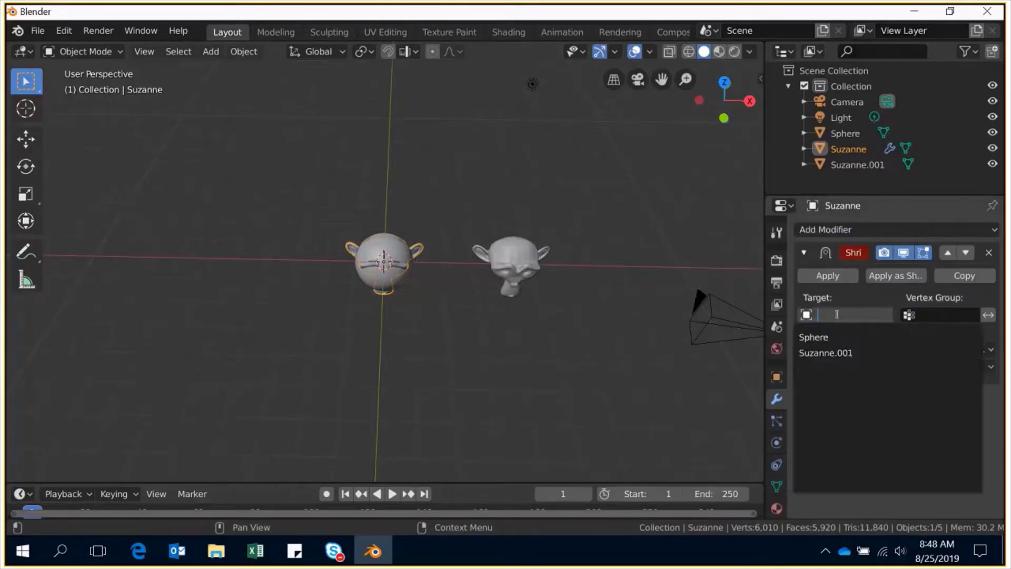
pyautogui.click(818, 341)
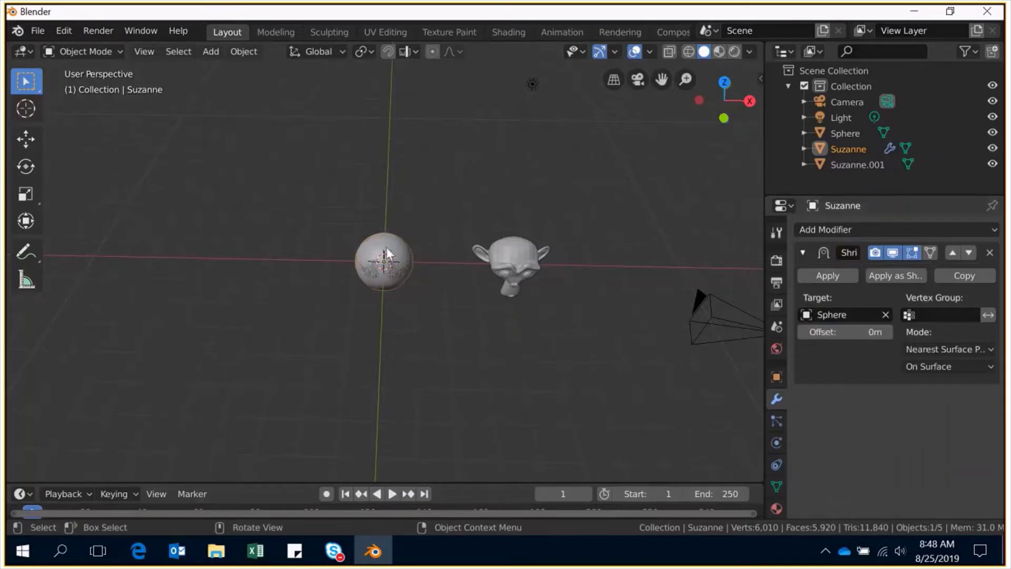
pyautogui.moveTo(702, 114)
pyautogui.mouseDown()
pyautogui.moveTo(726, 108)
pyautogui.moveTo(711, 100)
pyautogui.mouseUp()
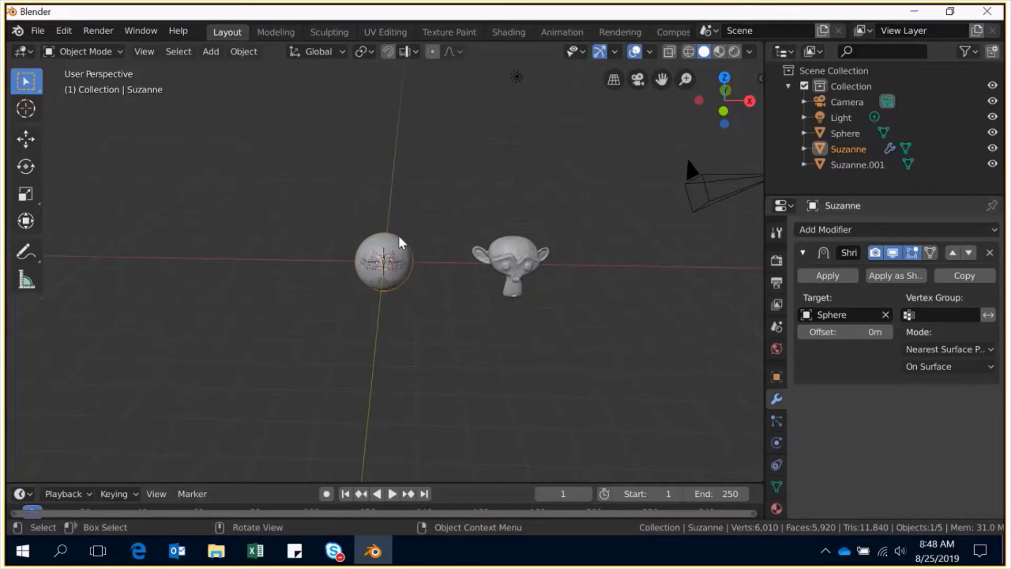
pyautogui.click(827, 276)
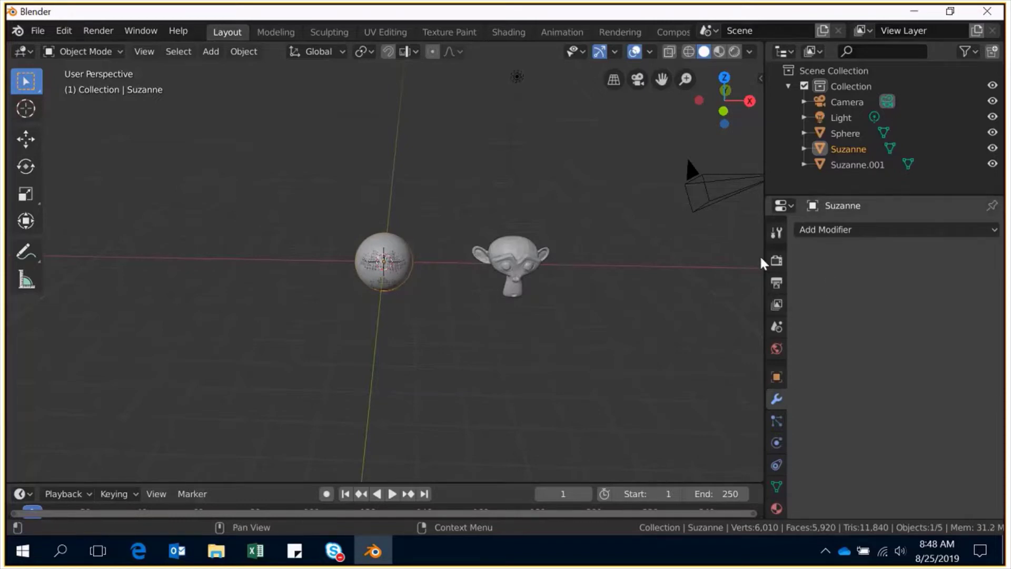
pyautogui.click(374, 241)
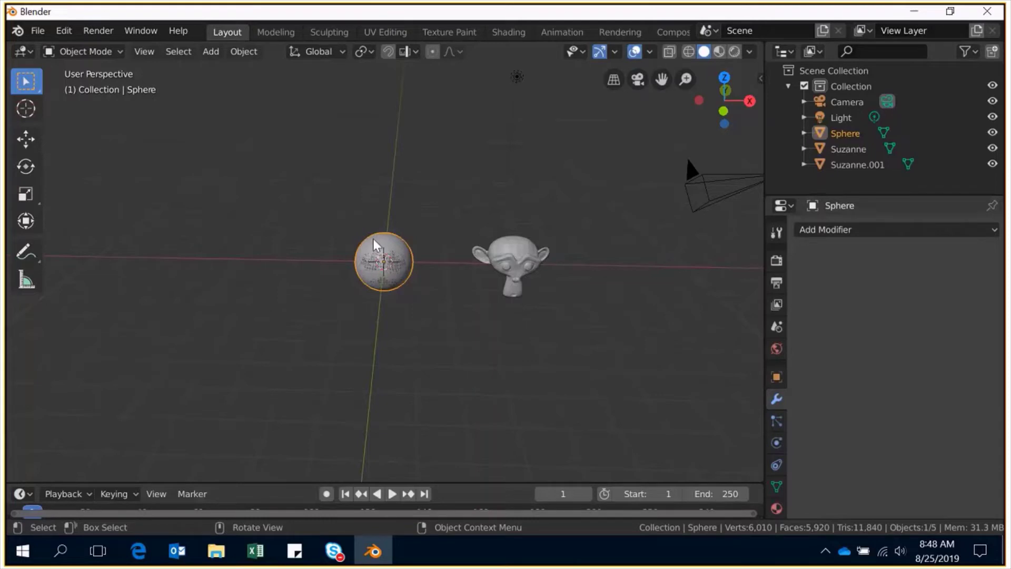
# Step: Delete the Sphere and reframe the view on the sphere-shaped Suzanne and Suzanne.001
pyautogui.press('Delete')
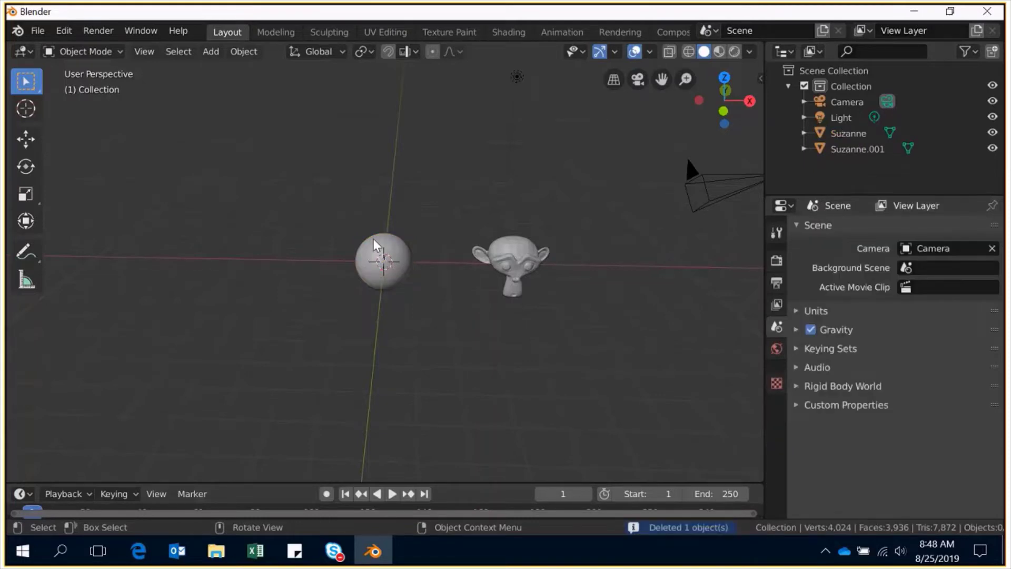
pyautogui.moveTo(724, 112); pyautogui.dragTo(702, 108)
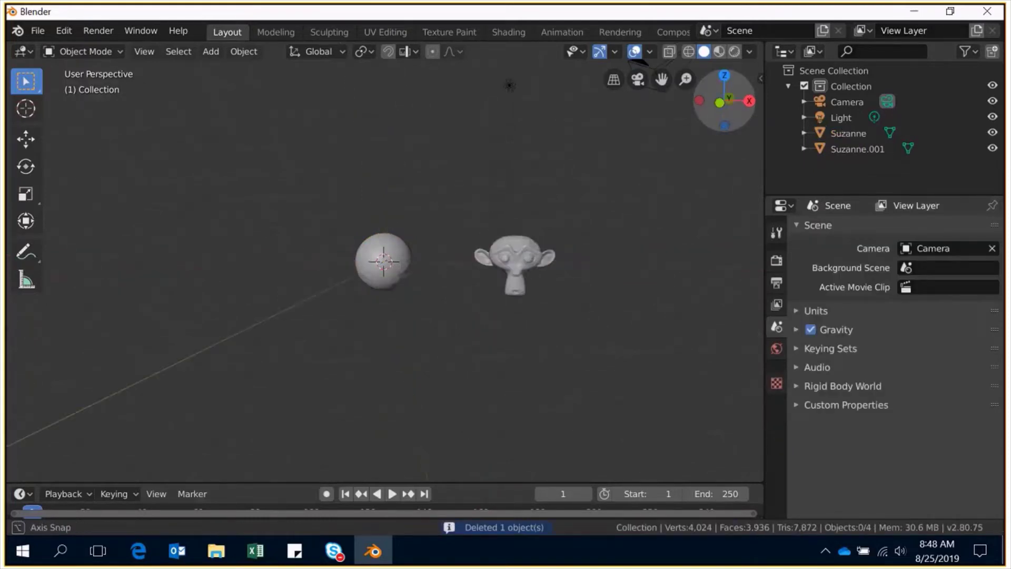
pyautogui.moveTo(500, 62); pyautogui.dragTo(481, 139)
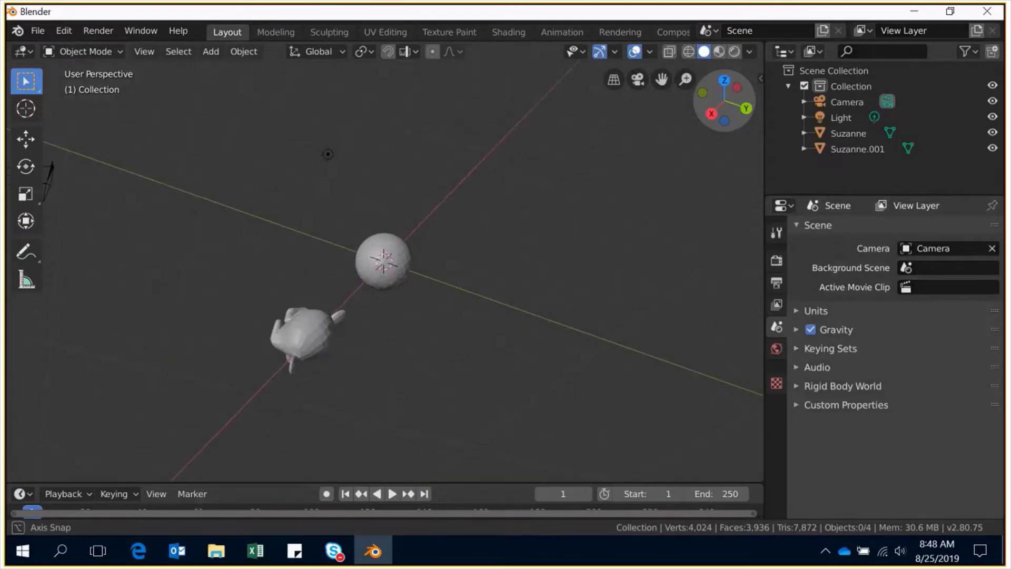
pyautogui.moveTo(724, 112); pyautogui.dragTo(726, 113)
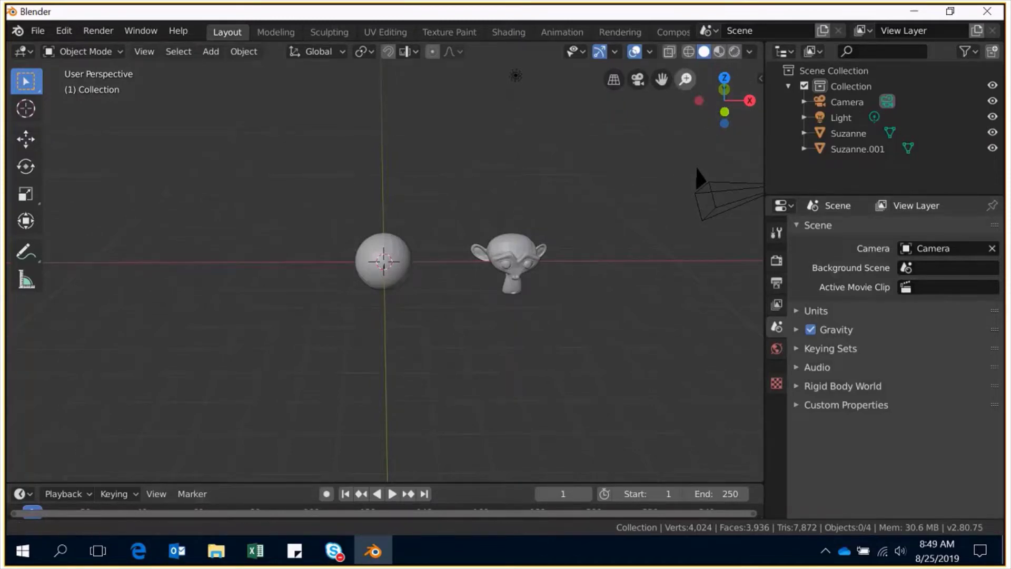
pyautogui.moveTo(685, 79); pyautogui.dragTo(685, 58)
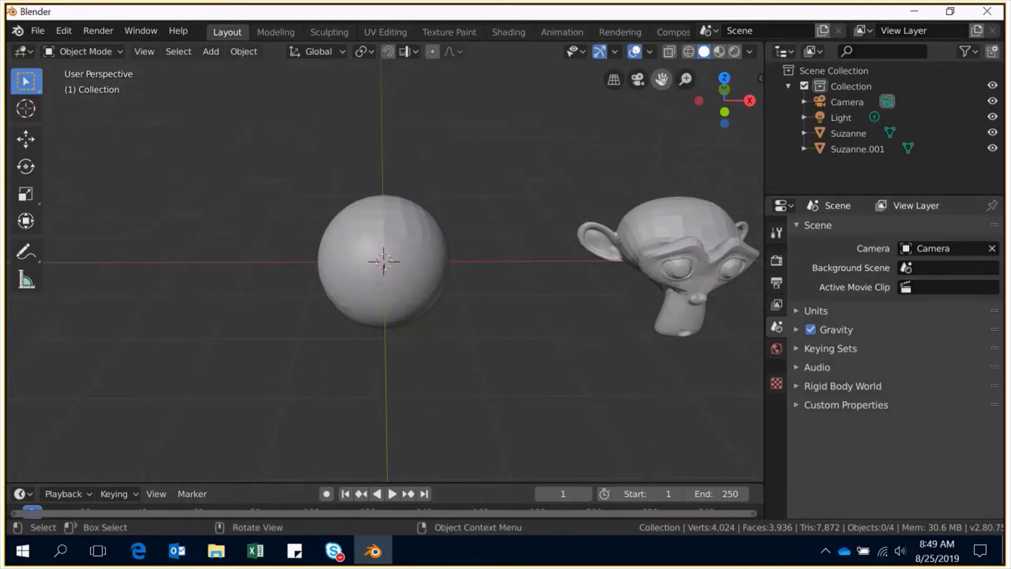
pyautogui.moveTo(661, 79); pyautogui.dragTo(568, 76)
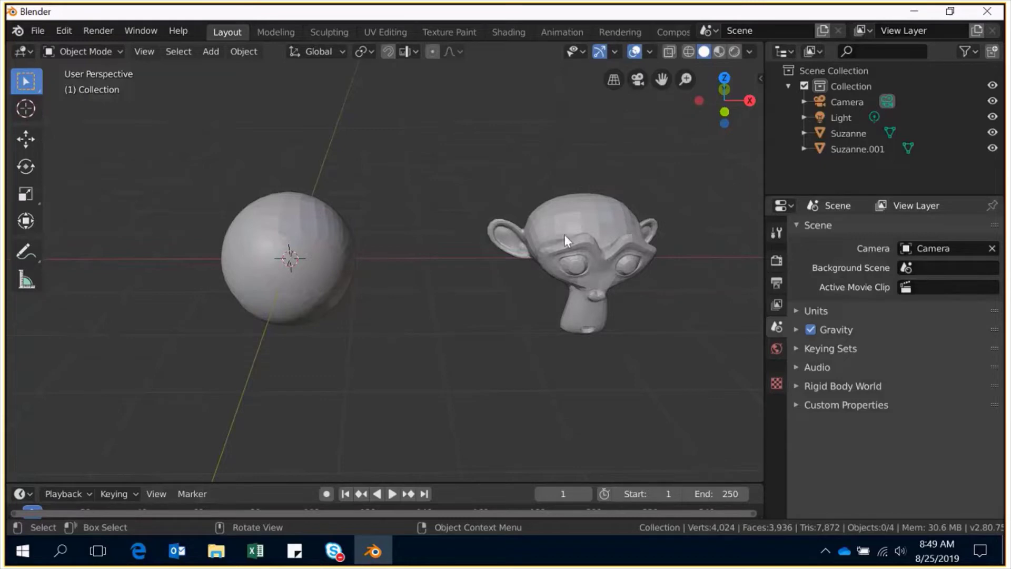
pyautogui.click(579, 238)
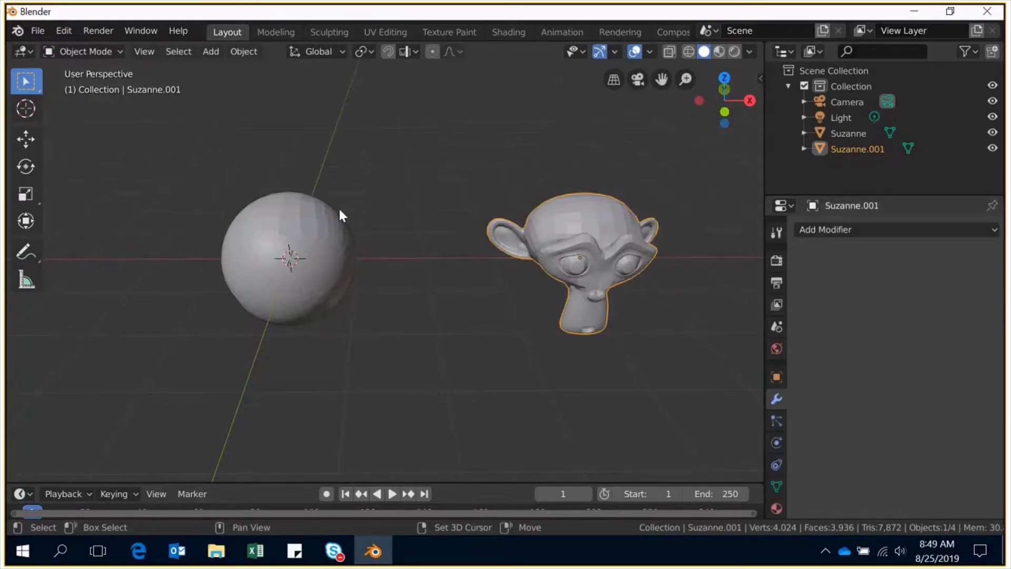
# Step: Join Suzanne.001 into the sphere-shaped Suzanne as a shape key using Join as Shapes
pyautogui.keyDown('shift'); pyautogui.click(314, 246); pyautogui.keyUp('shift')
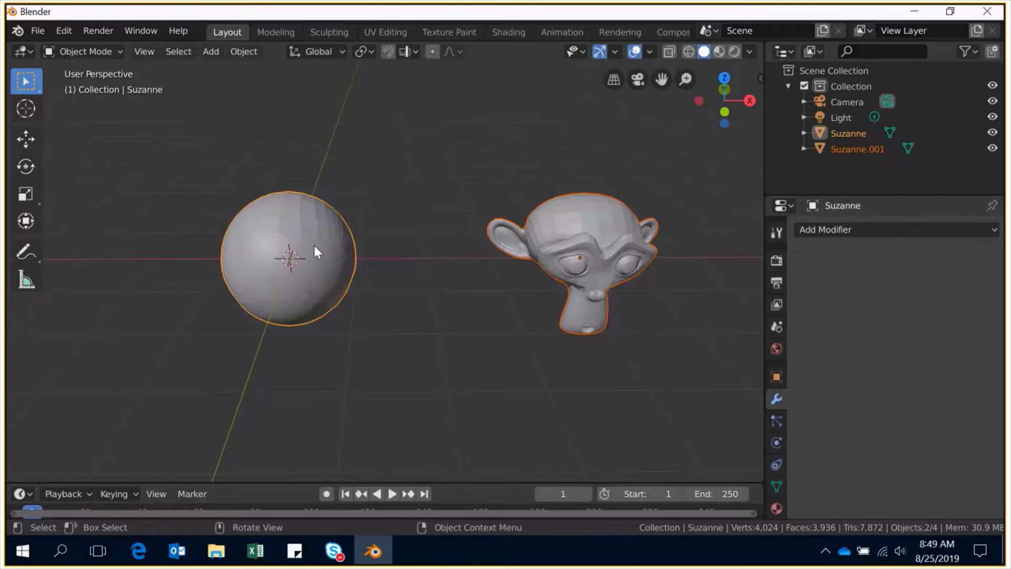
pyautogui.click(777, 486)
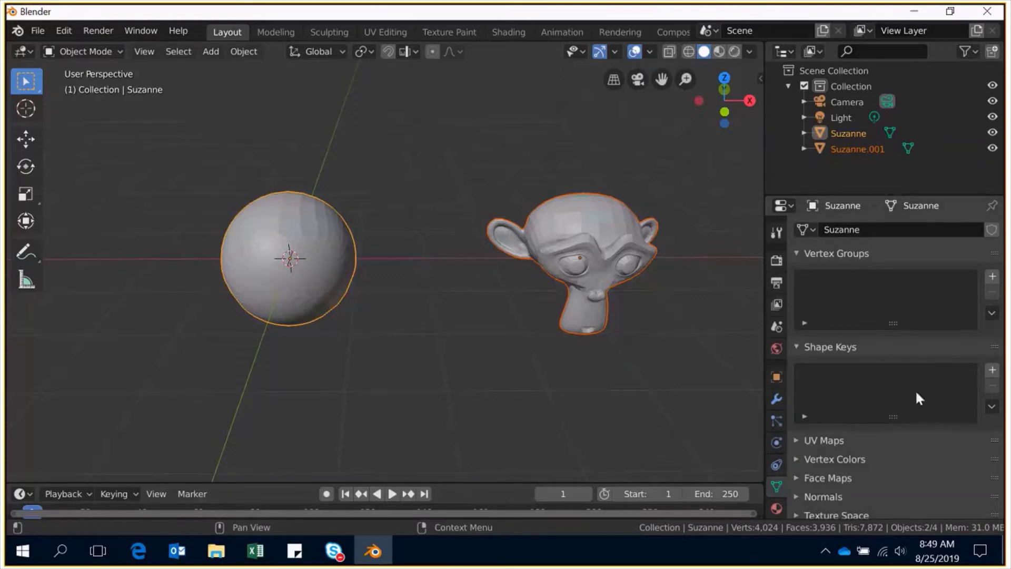
pyautogui.click(991, 405)
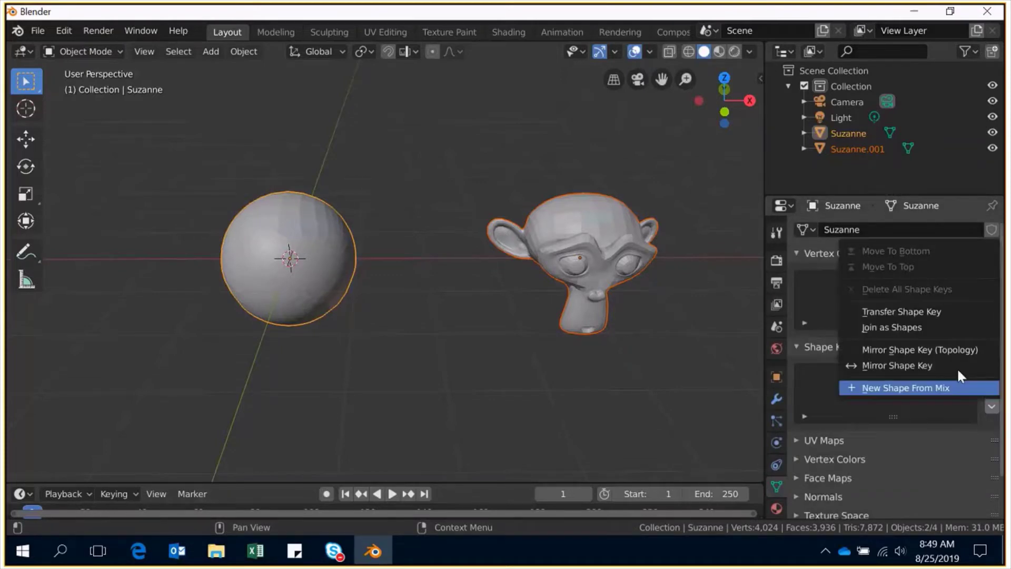
pyautogui.click(898, 326)
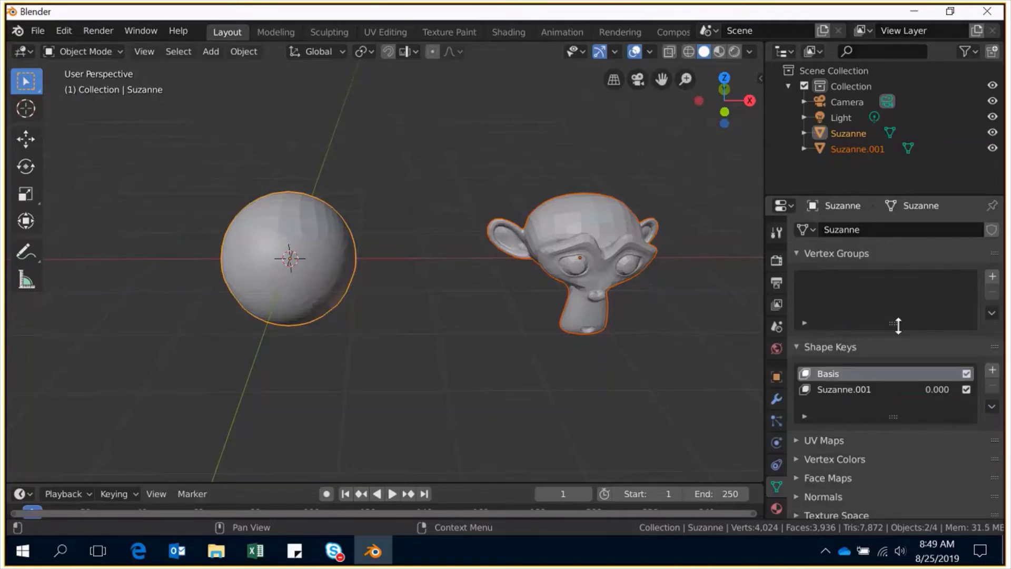
# Step: Preview the Suzanne.001 shape key at value 1, then reset it to 0
pyautogui.click(855, 390)
pyautogui.scroll(-5, 1002, 348)
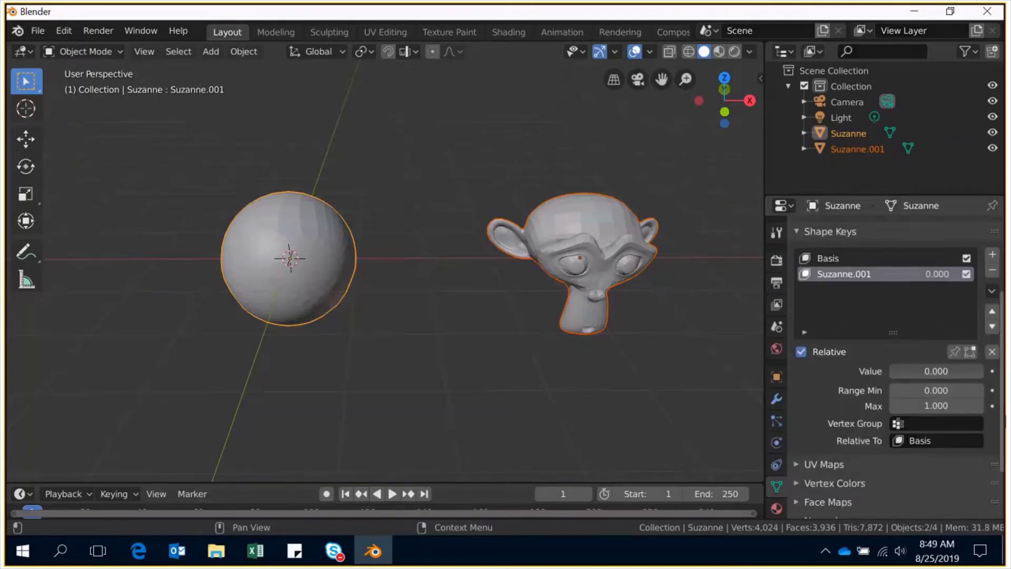
pyautogui.moveTo(898, 371); pyautogui.dragTo(980, 372)
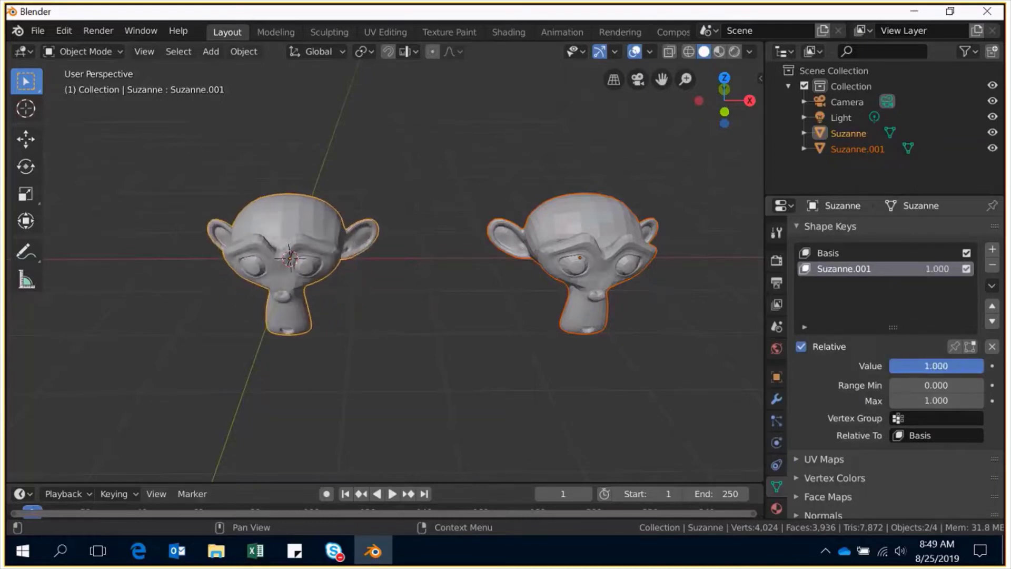
pyautogui.moveTo(979, 372); pyautogui.dragTo(895, 372)
pyautogui.click(588, 247)
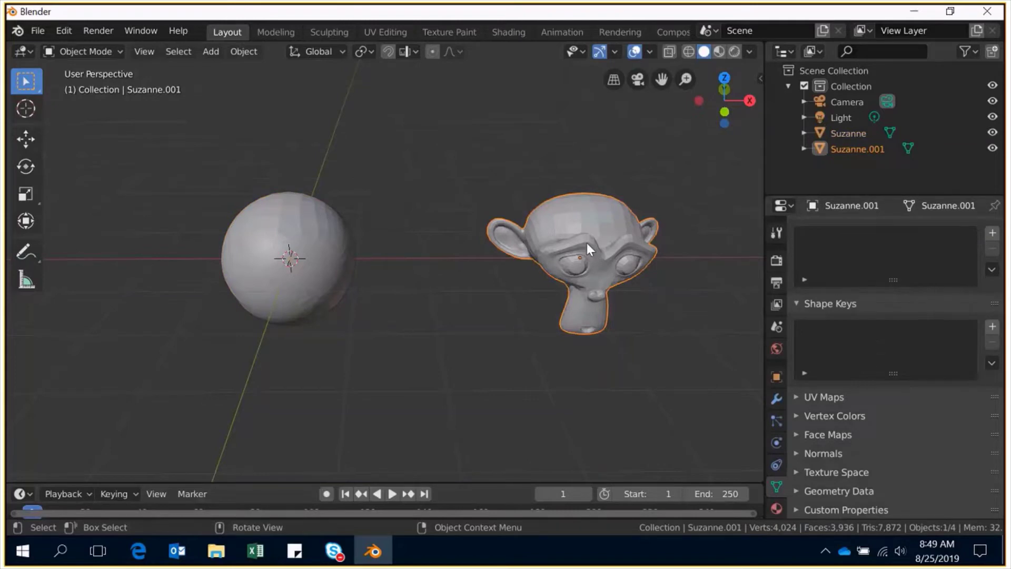
# Step: Delete Suzanne.001 and show the sphere's shape keys in the Animation workspace
pyautogui.press('Delete')
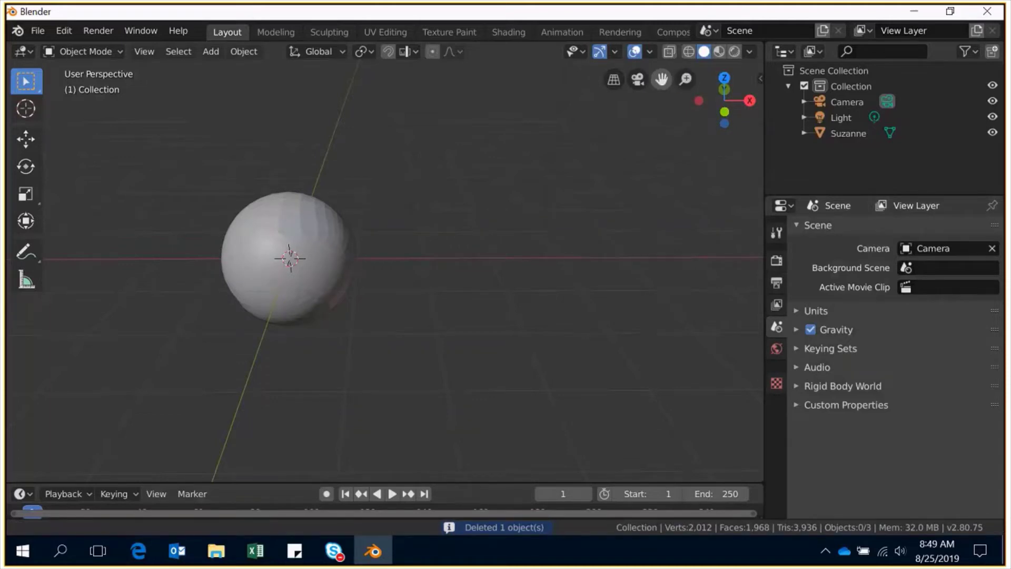
pyautogui.moveTo(661, 79); pyautogui.dragTo(742, 66)
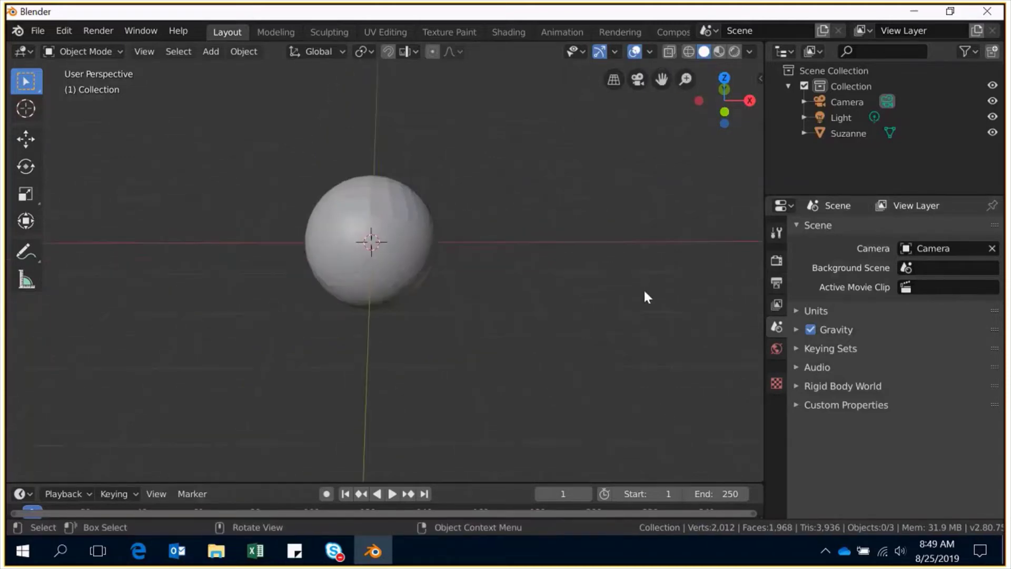
pyautogui.click(561, 31)
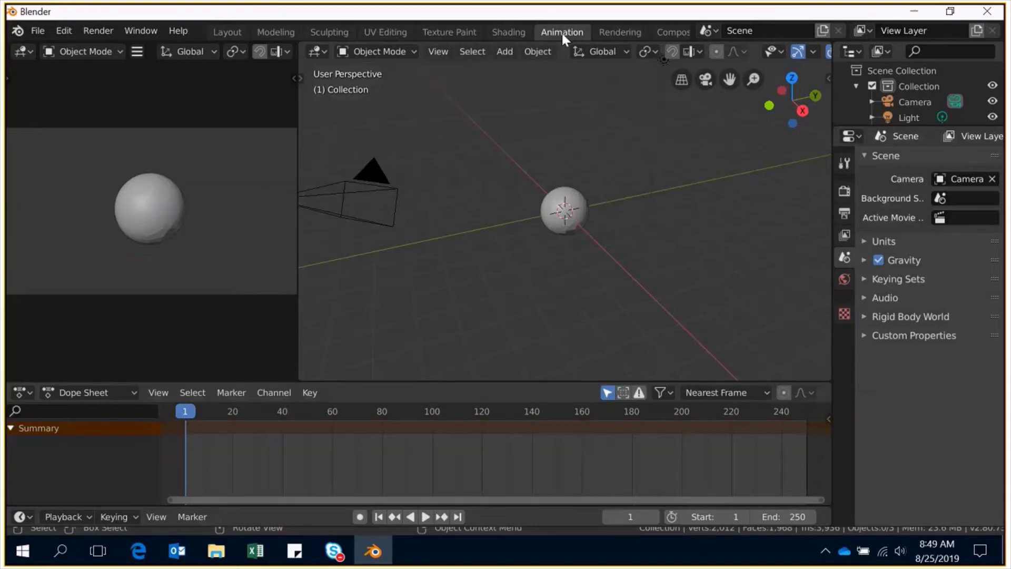
pyautogui.click(579, 202)
pyautogui.click(841, 413)
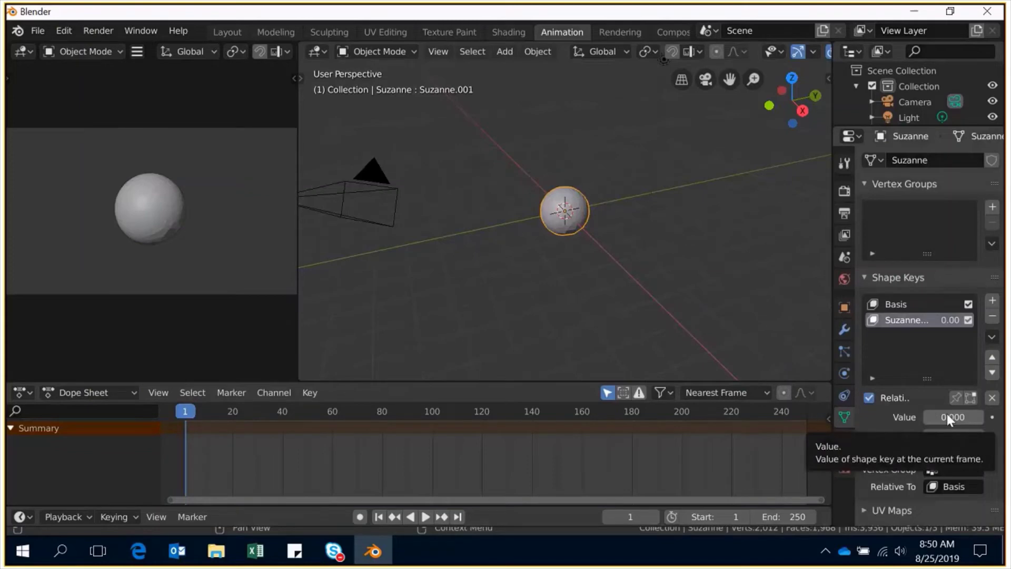
# Step: Keyframe the shape key value at 0 on the start frame and 1 on frame 60
pyautogui.press('i')
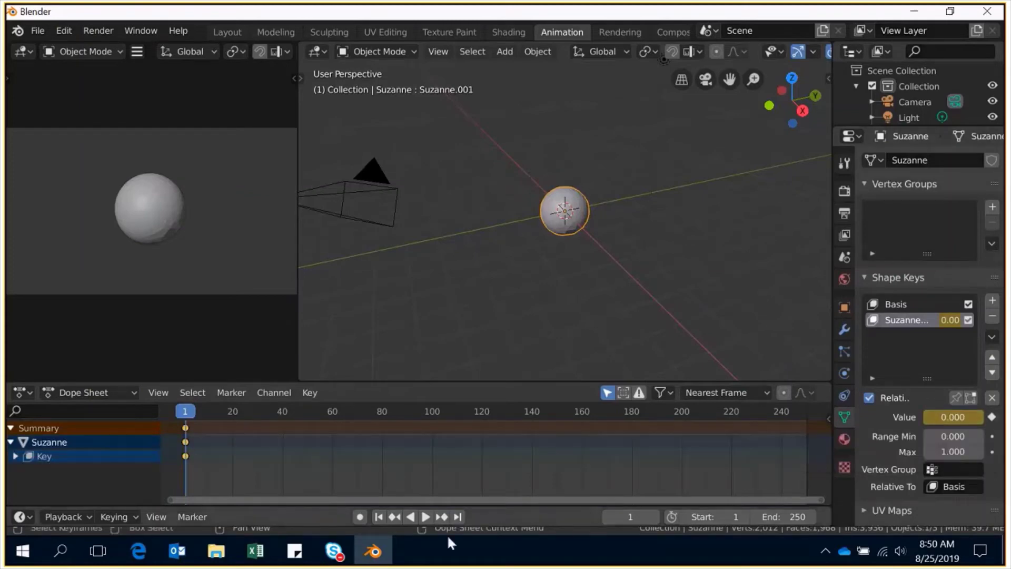
pyautogui.click(351, 418)
pyautogui.click(949, 416)
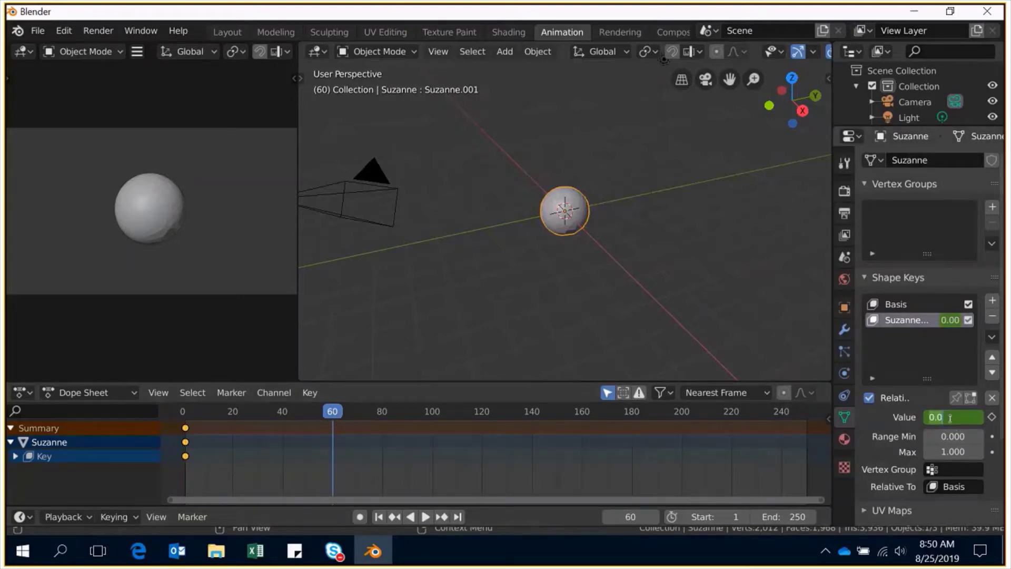
pyautogui.write('1')
pyautogui.press('Return')
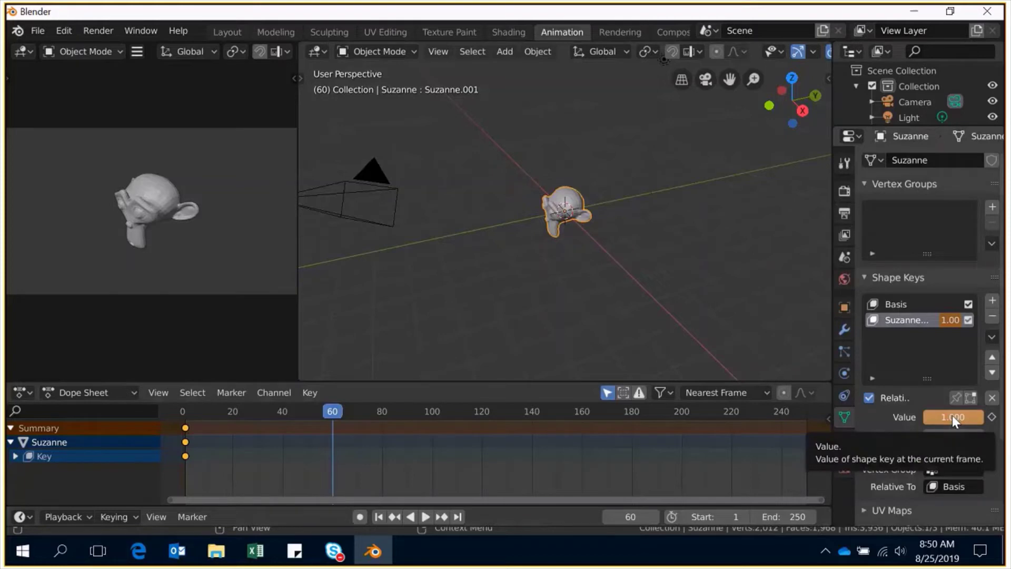
pyautogui.press('i')
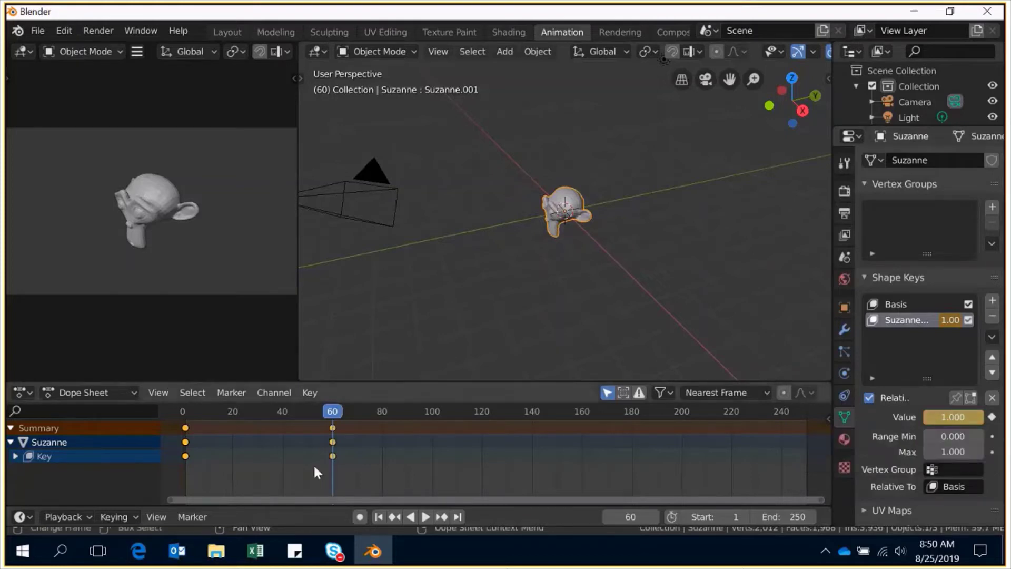
# Step: Set the animation's end frame to 60
pyautogui.click(778, 517)
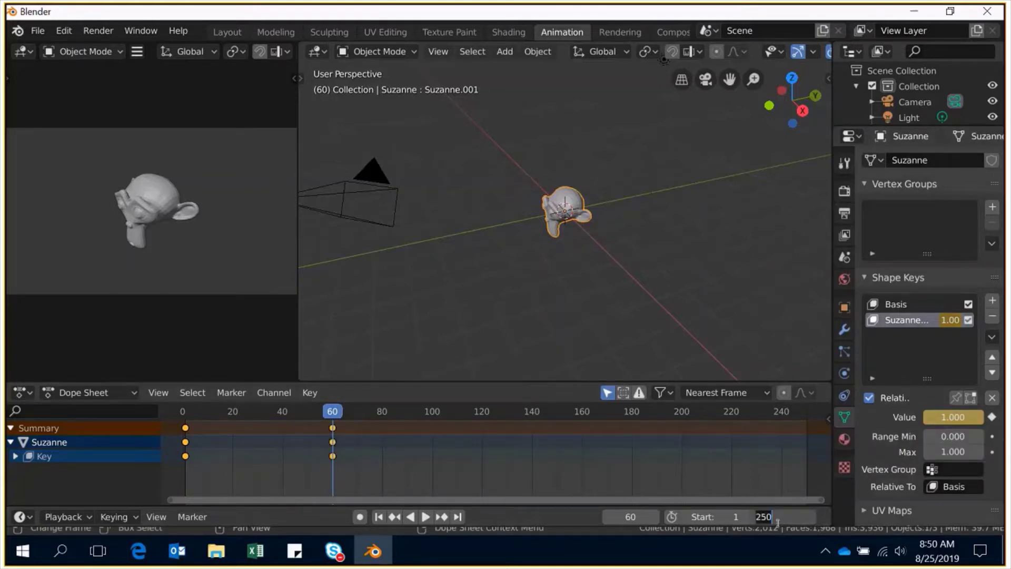
pyautogui.write('60')
pyautogui.press('Return')
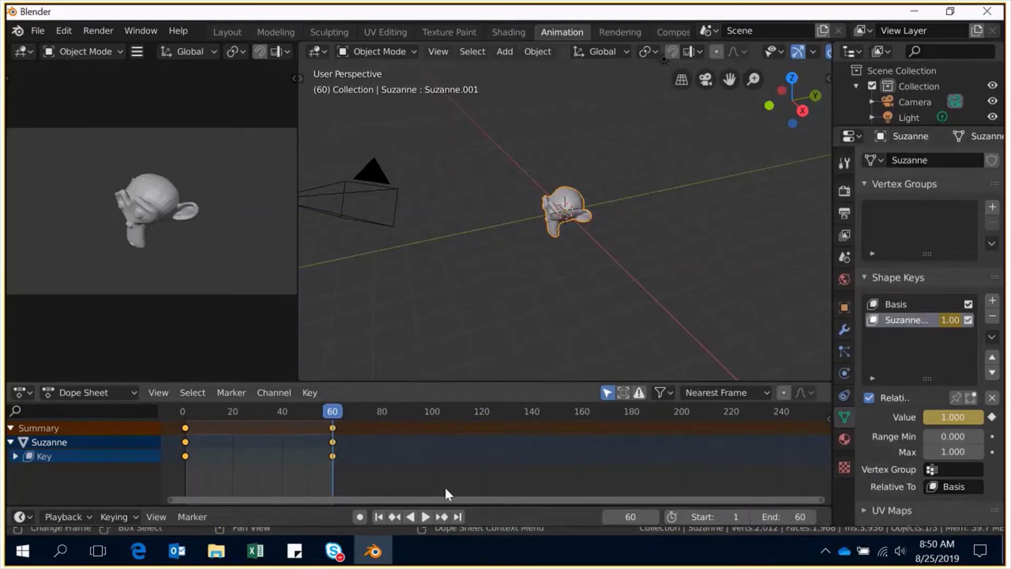
# Step: Play back the sphere-to-monkey morph, then apply Shade Smooth to the mesh
pyautogui.click(421, 518)
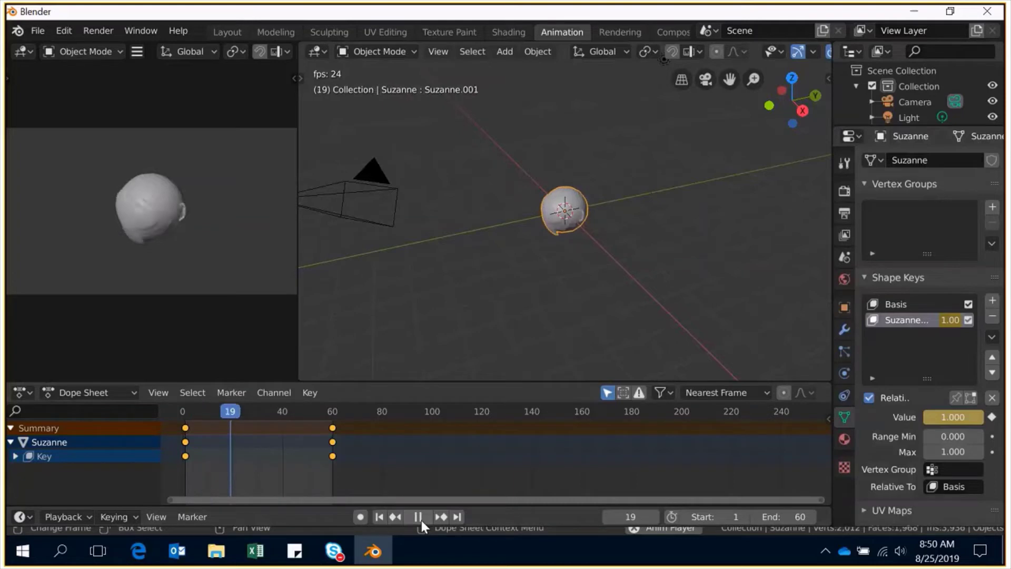
pyautogui.click(421, 520)
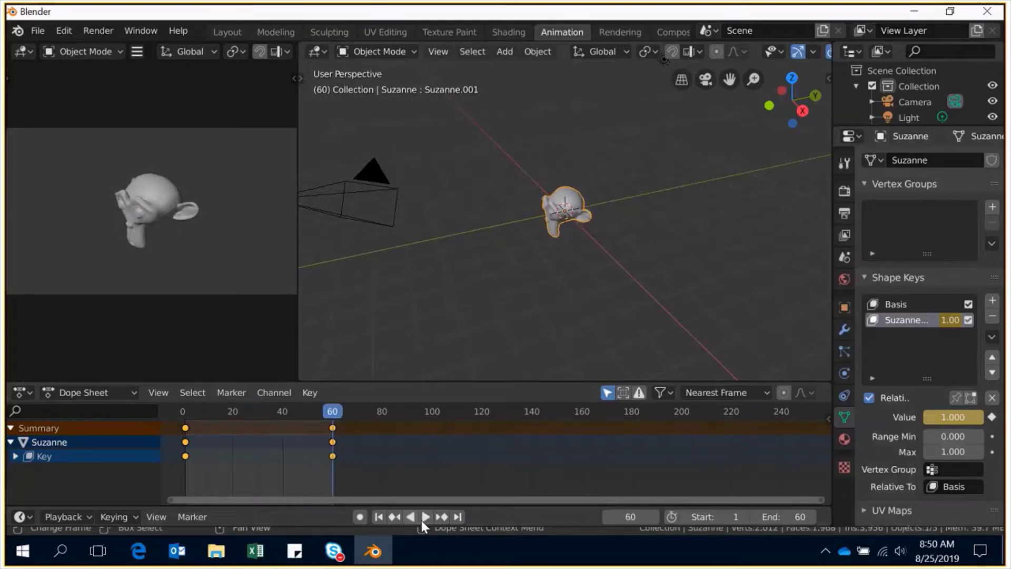
pyautogui.rightClick(573, 208)
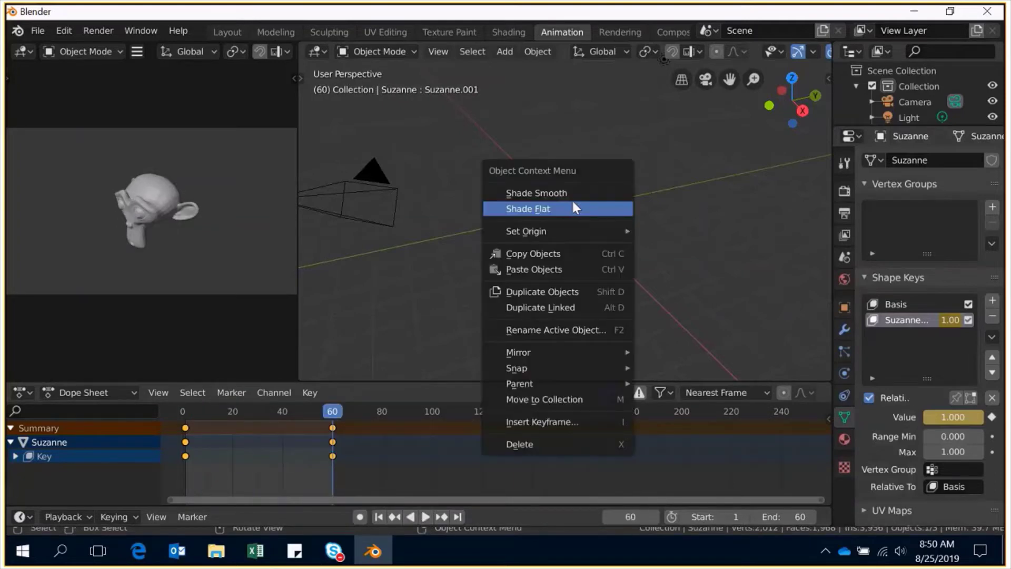
pyautogui.click(573, 192)
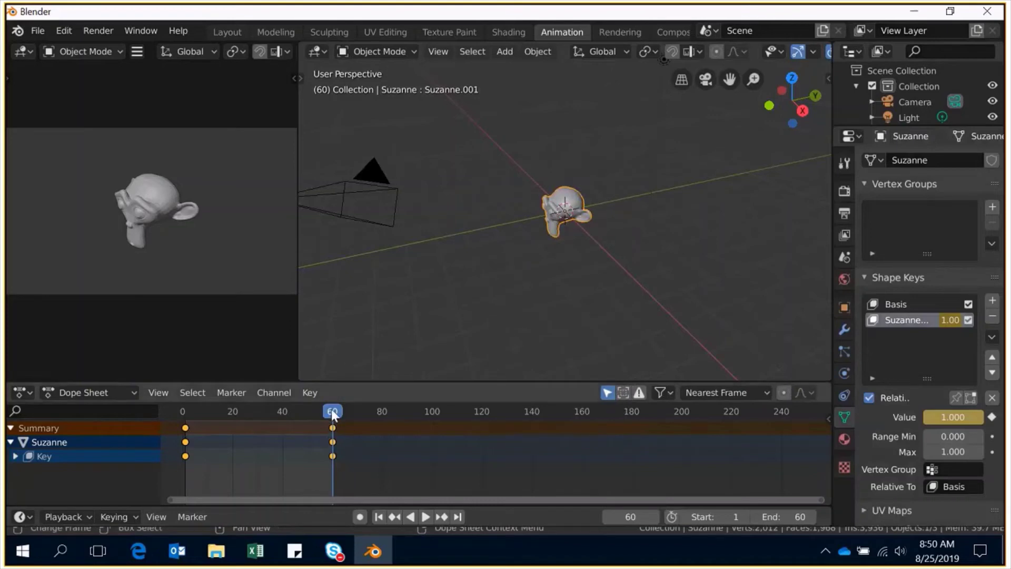
# Step: Return the playhead to frame 0 and replay the morph once more
pyautogui.moveTo(333, 414); pyautogui.dragTo(194, 410)
pyautogui.press('space')
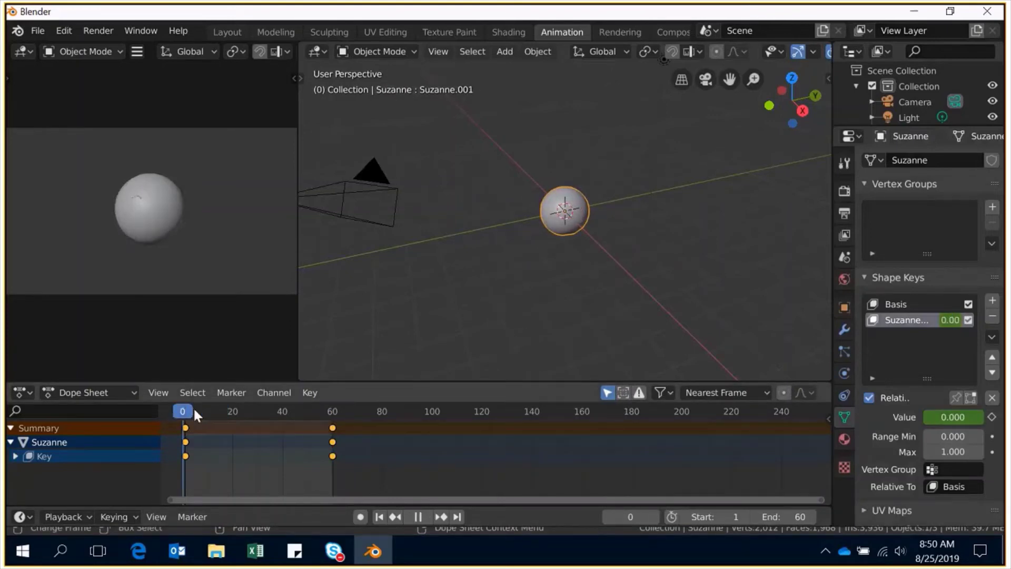
pyautogui.press('space')
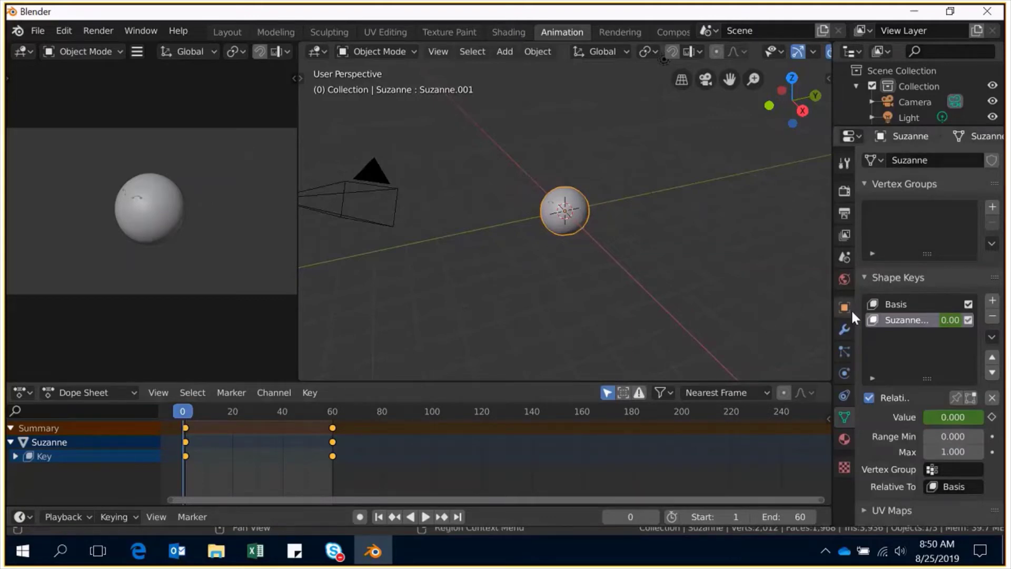
# Step: Add Material.001 with a blue-violet base colour (H 0.676, S 0.662, V 0.906)
pyautogui.click(844, 438)
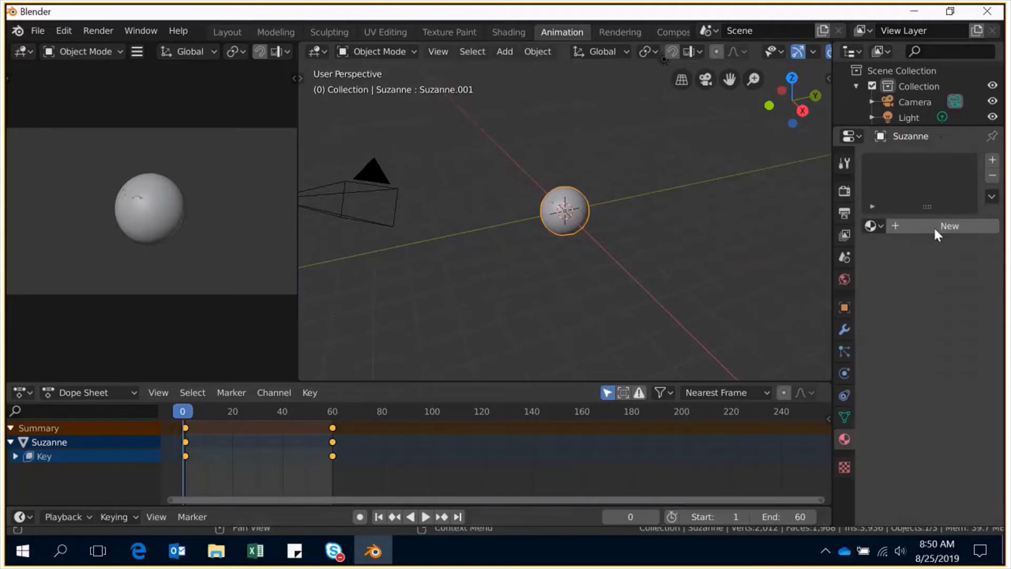
pyautogui.click(933, 226)
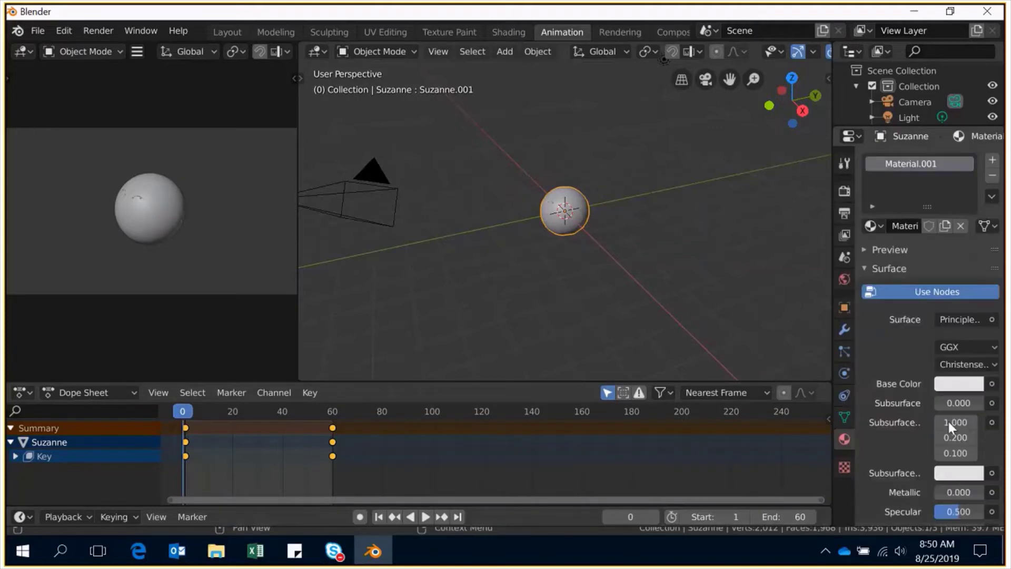
pyautogui.click(958, 385)
pyautogui.moveTo(892, 213)
pyautogui.mouseDown()
pyautogui.moveTo(944, 196)
pyautogui.moveTo(936, 198)
pyautogui.mouseUp()
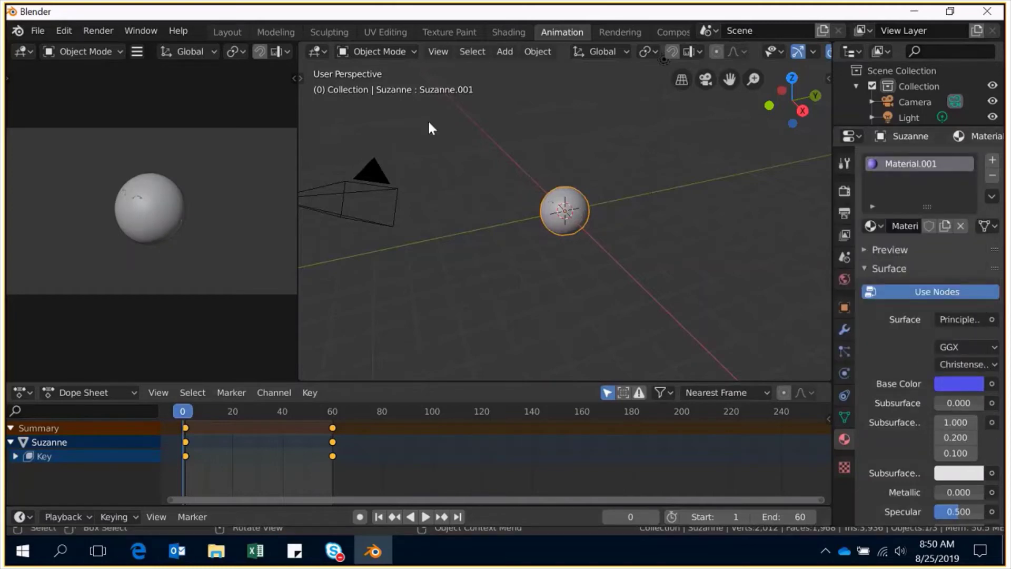
# Step: Set the render output to 'fifth animation' in the Animation tutorial folder
pyautogui.click(841, 212)
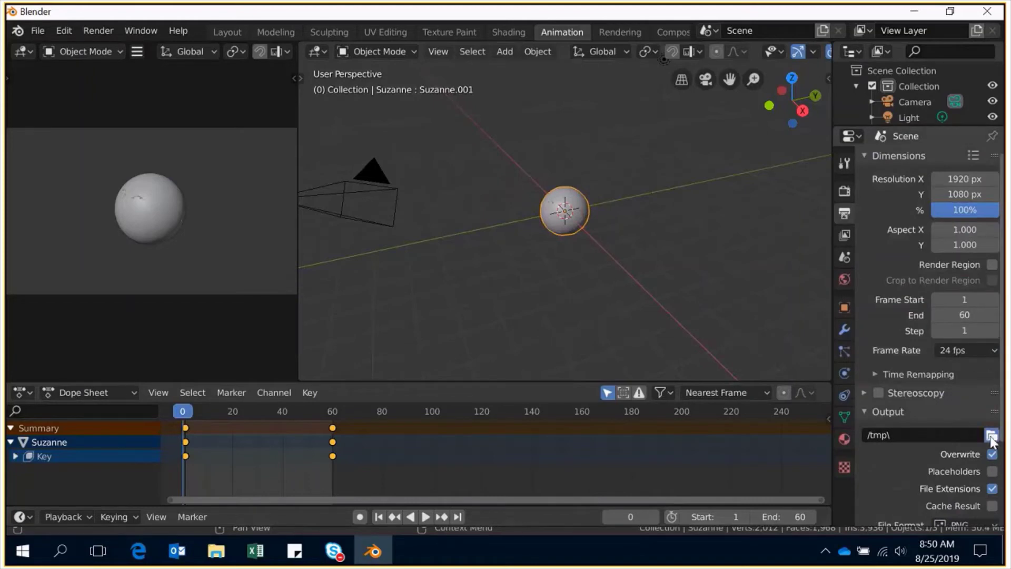
pyautogui.click(991, 435)
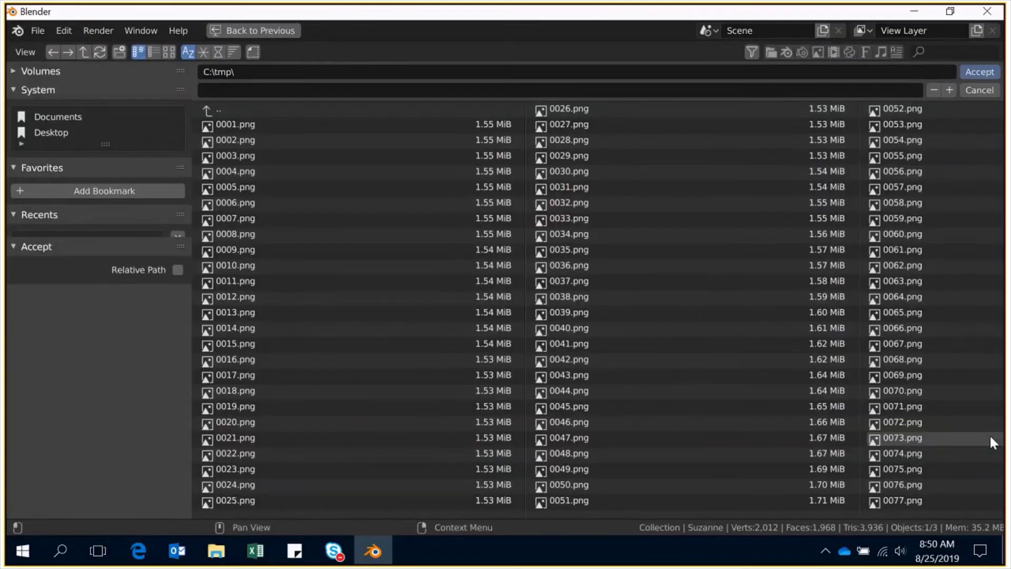
pyautogui.click(100, 240)
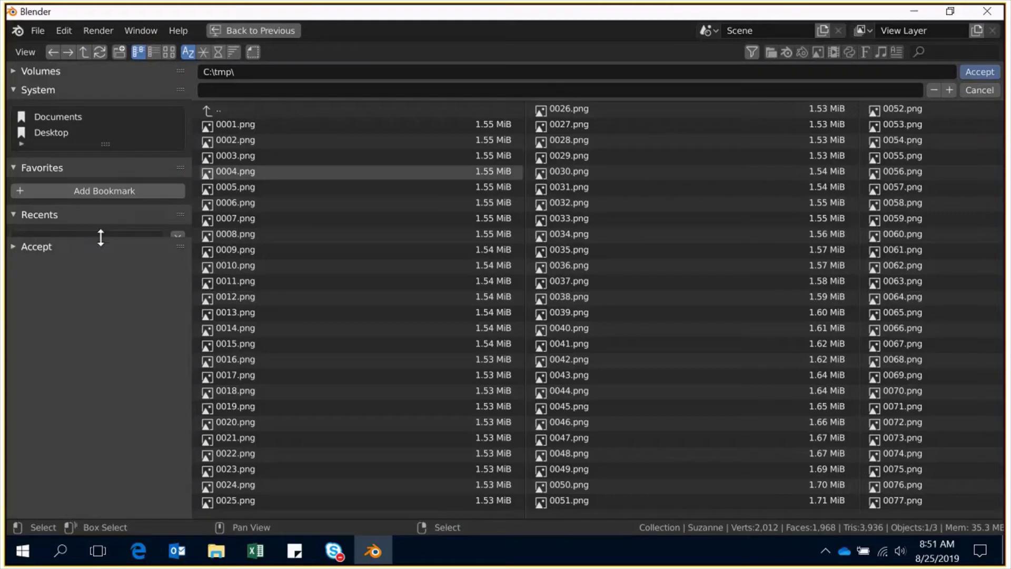
pyautogui.moveTo(100, 236); pyautogui.dragTo(111, 325)
pyautogui.click(70, 241)
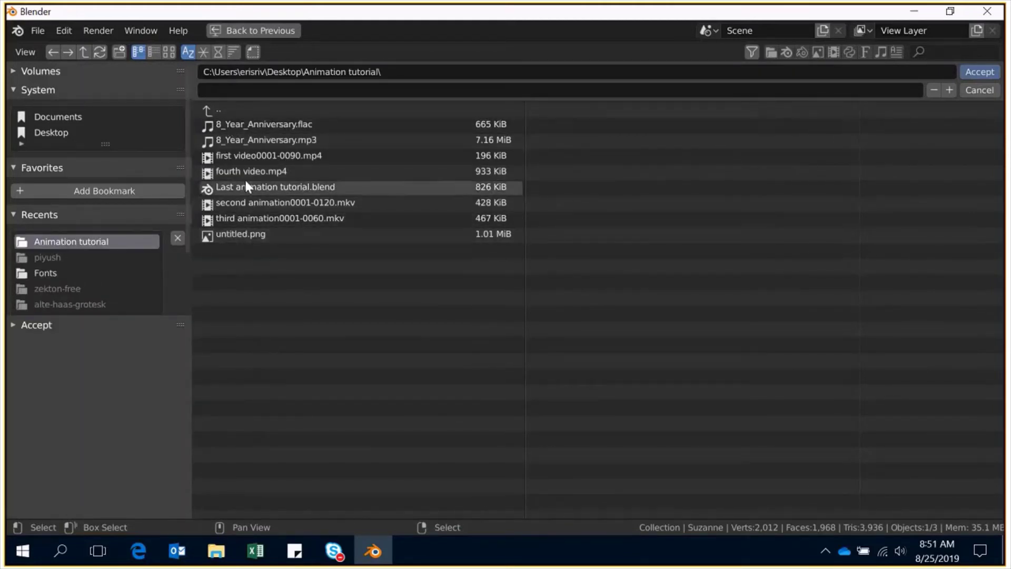
pyautogui.click(254, 91)
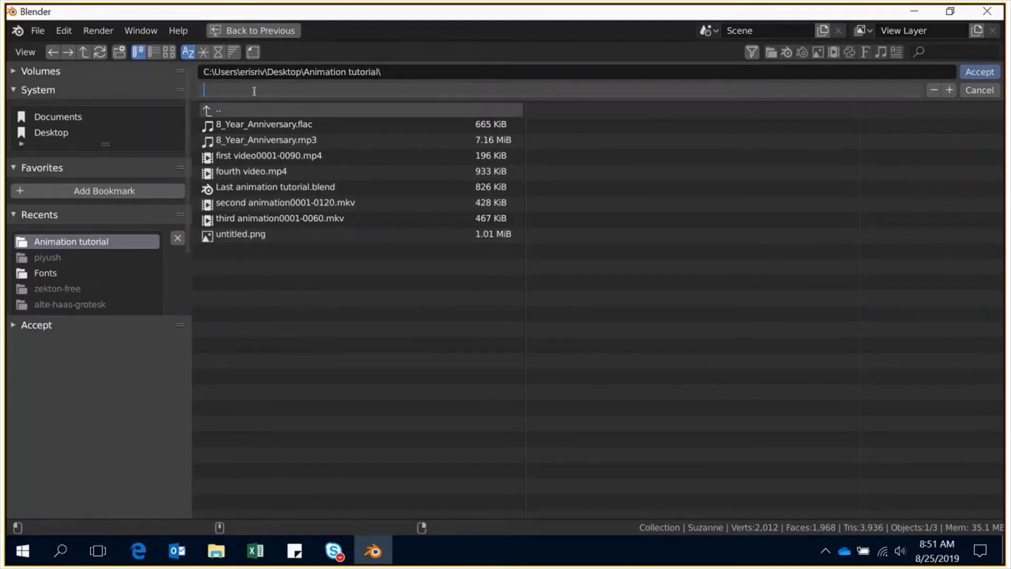
pyautogui.write('fi')
pyautogui.write('fth ani')
pyautogui.write('mation')
pyautogui.press('Return')
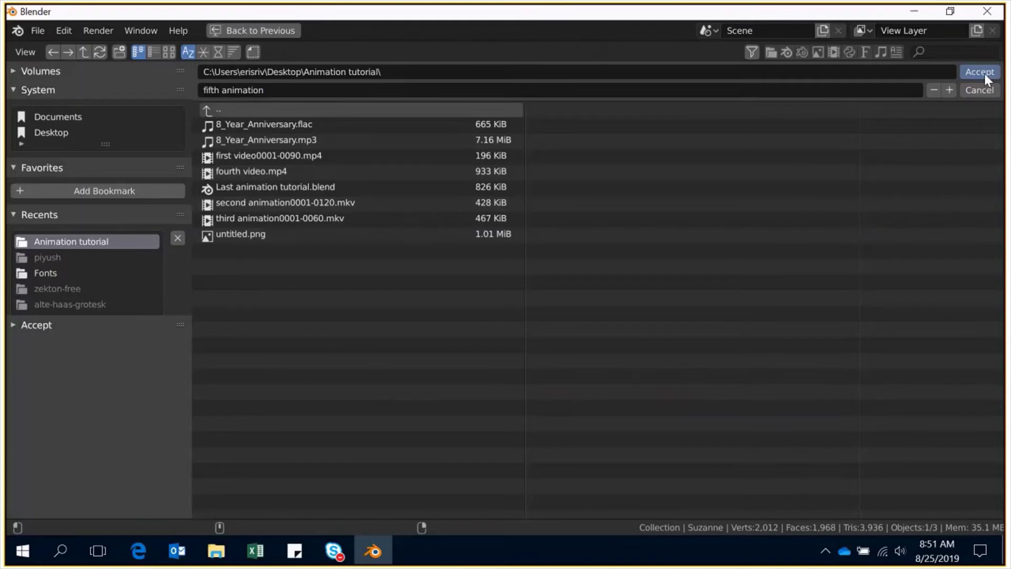
pyautogui.click(984, 74)
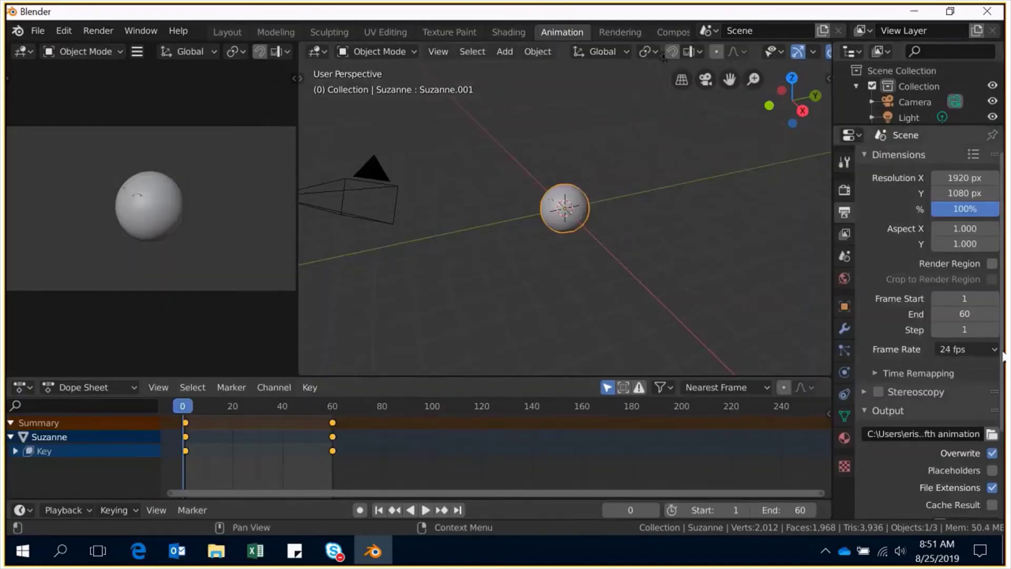
# Step: Set the output file format to FFmpeg video
pyautogui.scroll(-5, 989, 379)
pyautogui.click(975, 416)
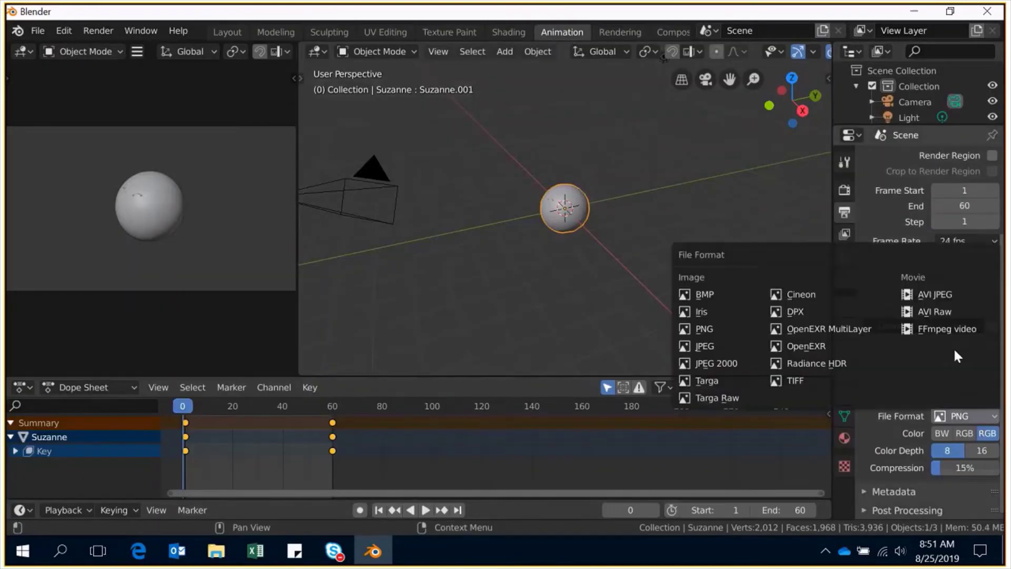
pyautogui.click(953, 345)
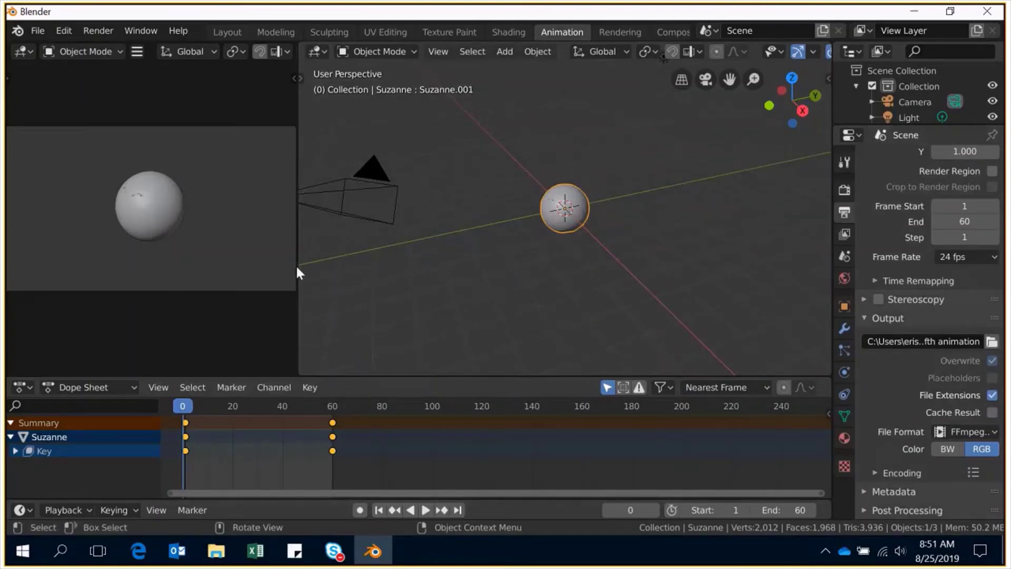
pyautogui.click(95, 35)
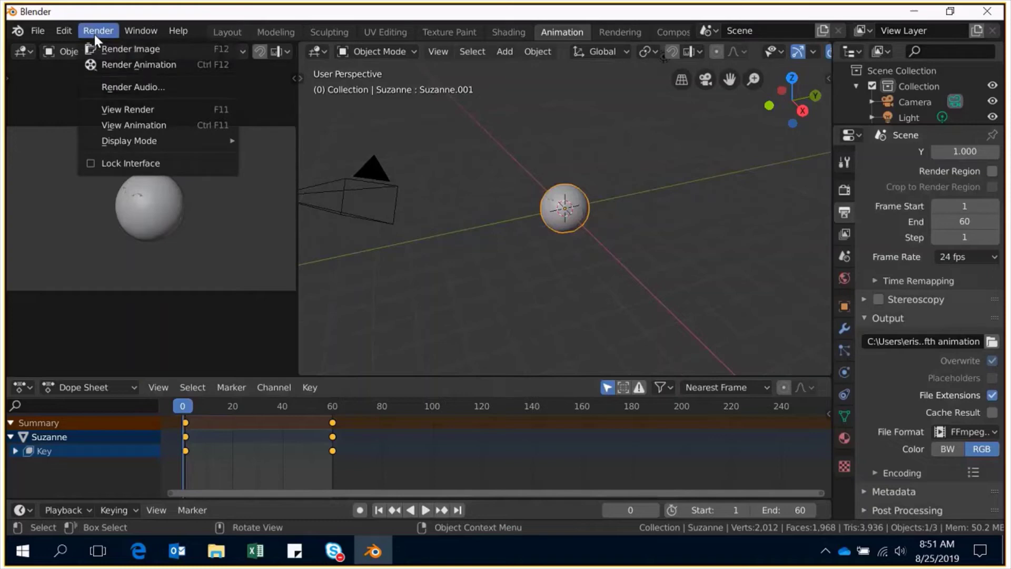
# Step: Render the full animation through frame 60, ending on the smooth blue monkey head
pyautogui.click(146, 65)
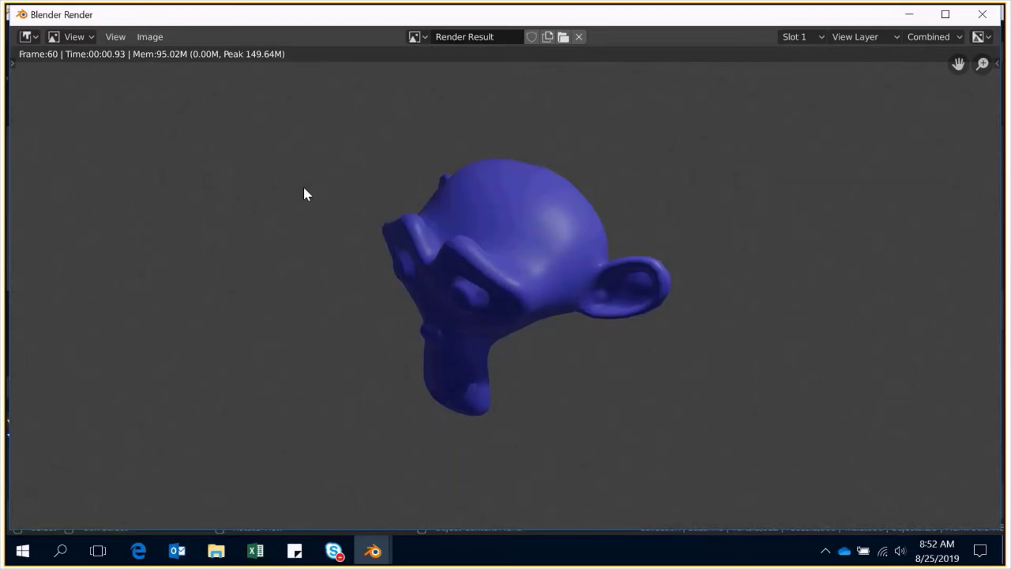
# Step: Close the finished render window and show the World settings with background strength 1.000
pyautogui.click(982, 16)
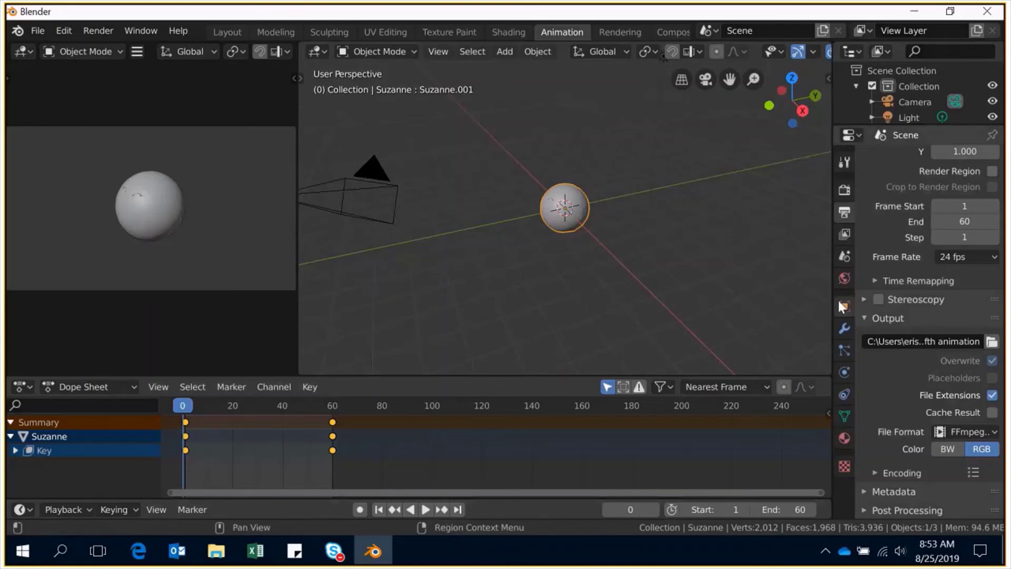
pyautogui.click(845, 277)
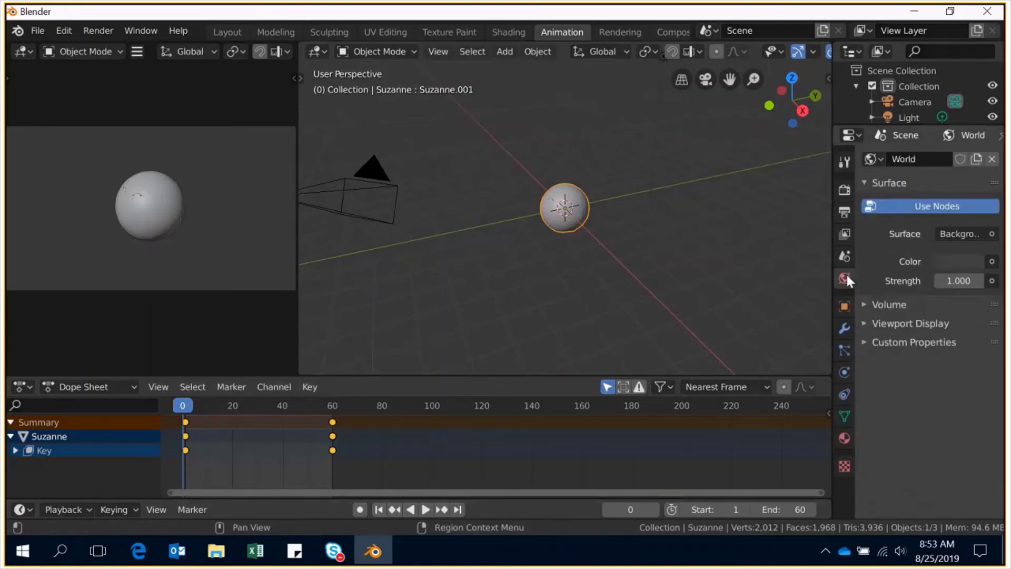